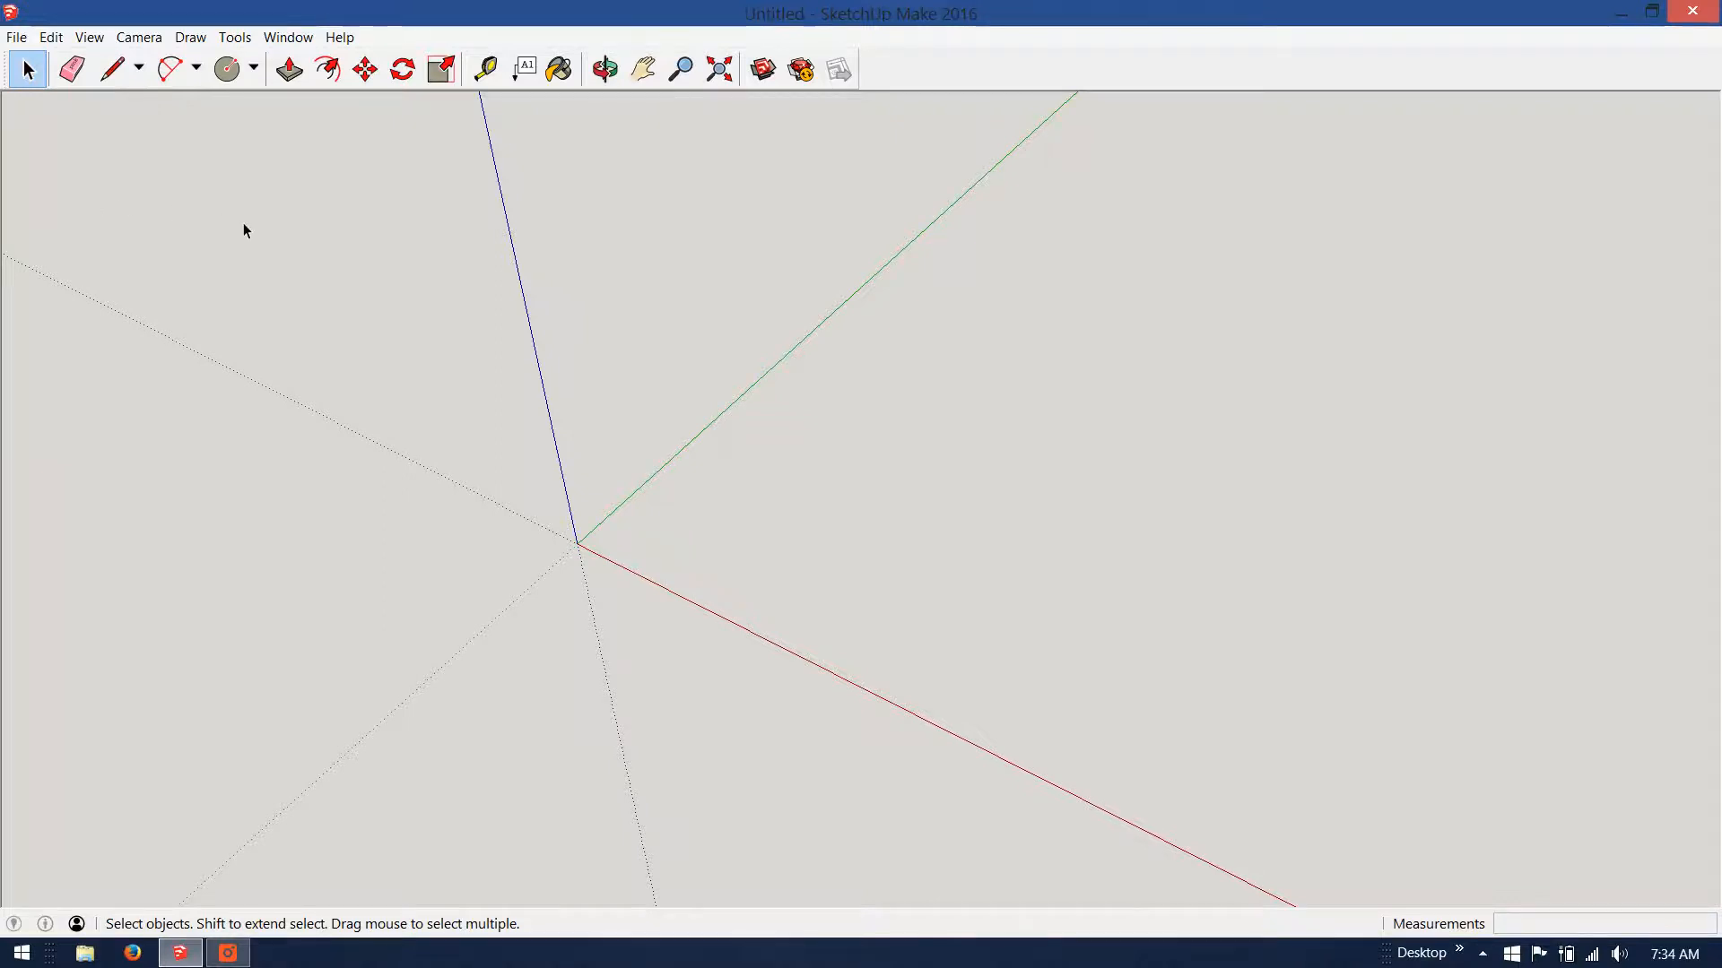
Step: Draw a circle with a 10 mm radius on the ground plane, centred on the origin
{"action": "left_click", "coordinate": [230, 71]}
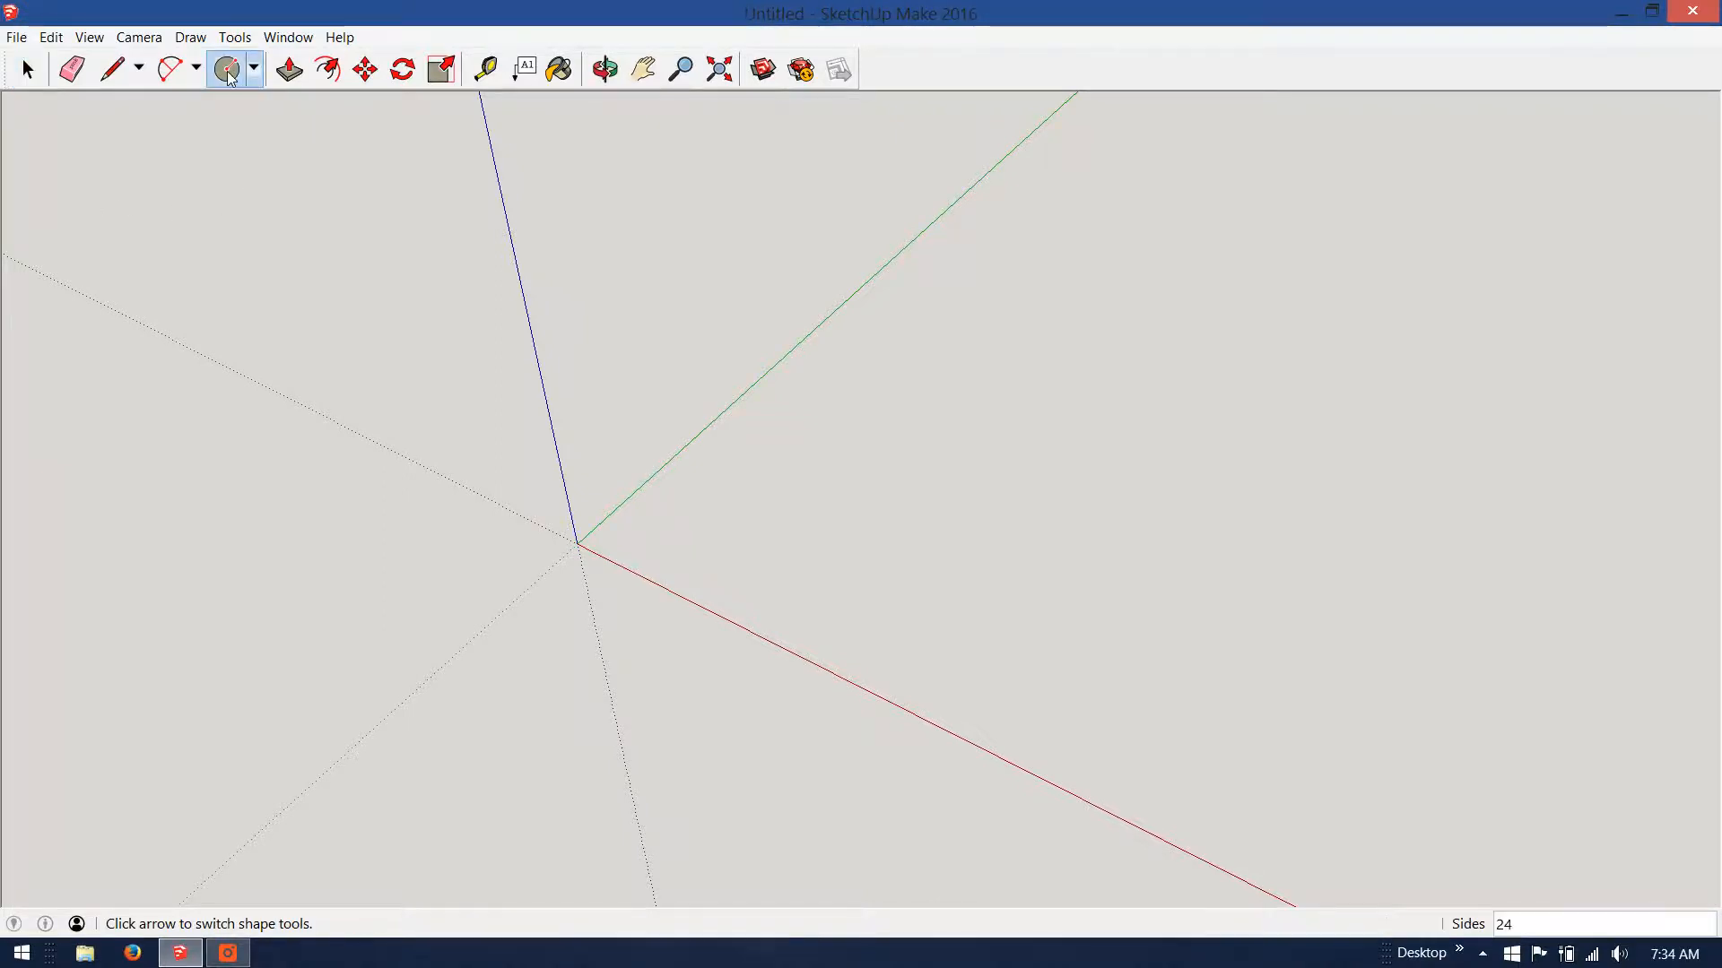
{"action": "left_click", "coordinate": [583, 562]}
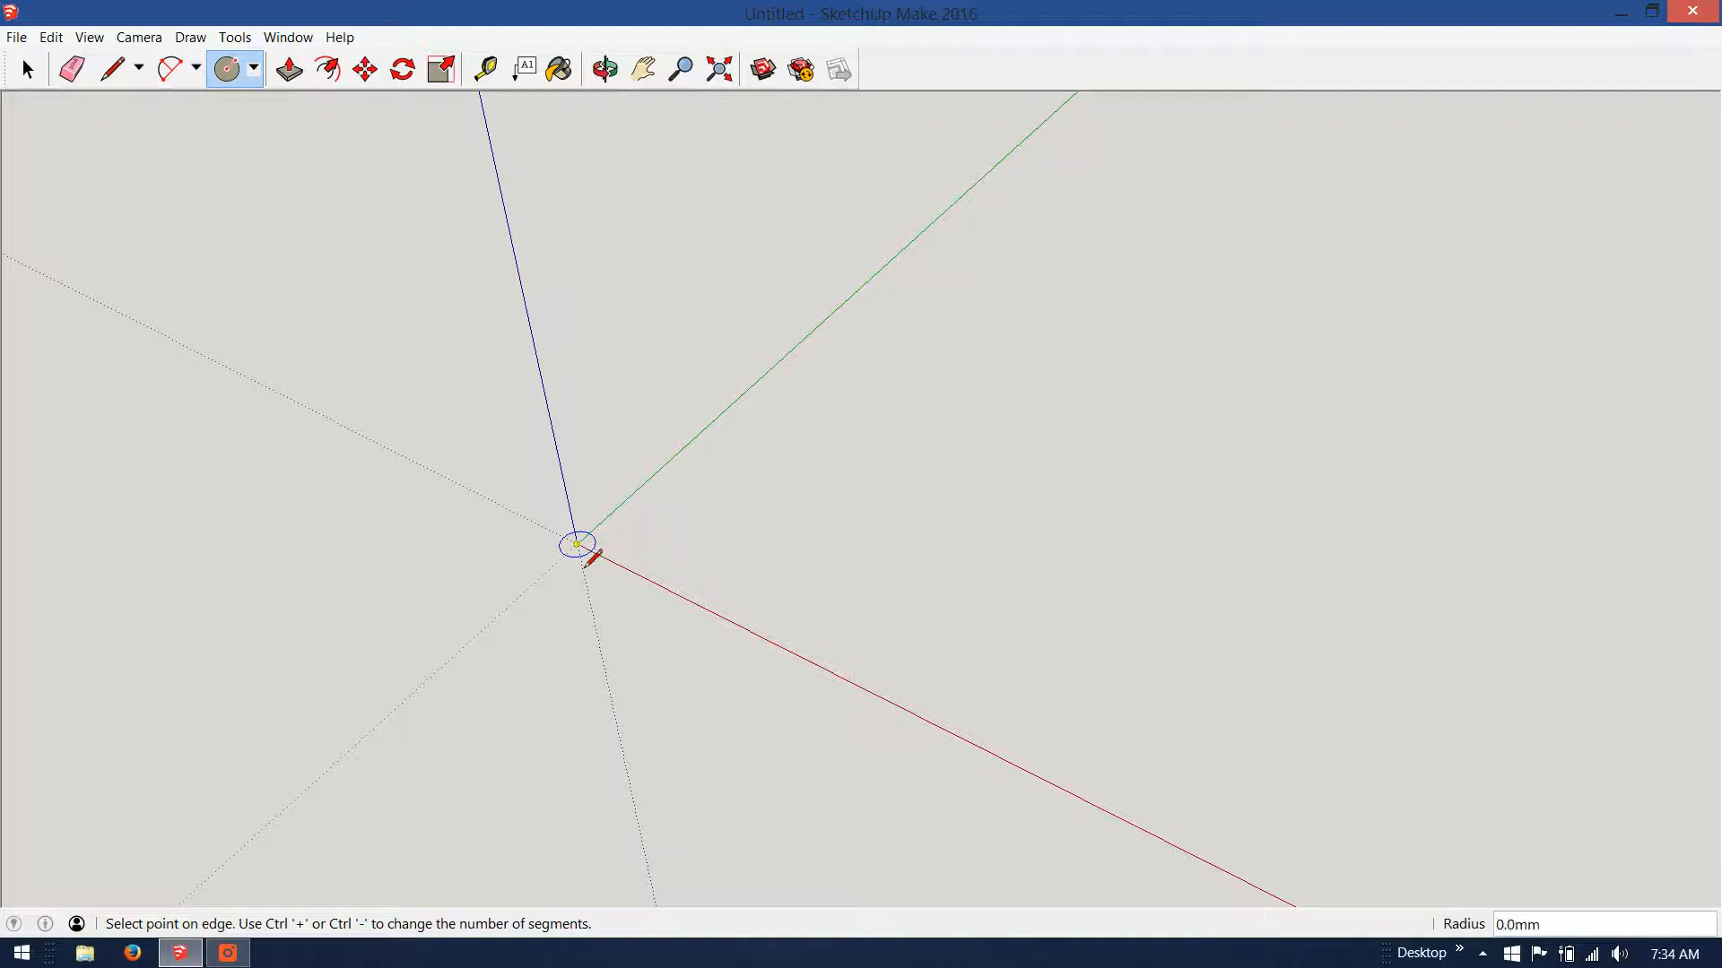
{"action": "left_click", "coordinate": [664, 557]}
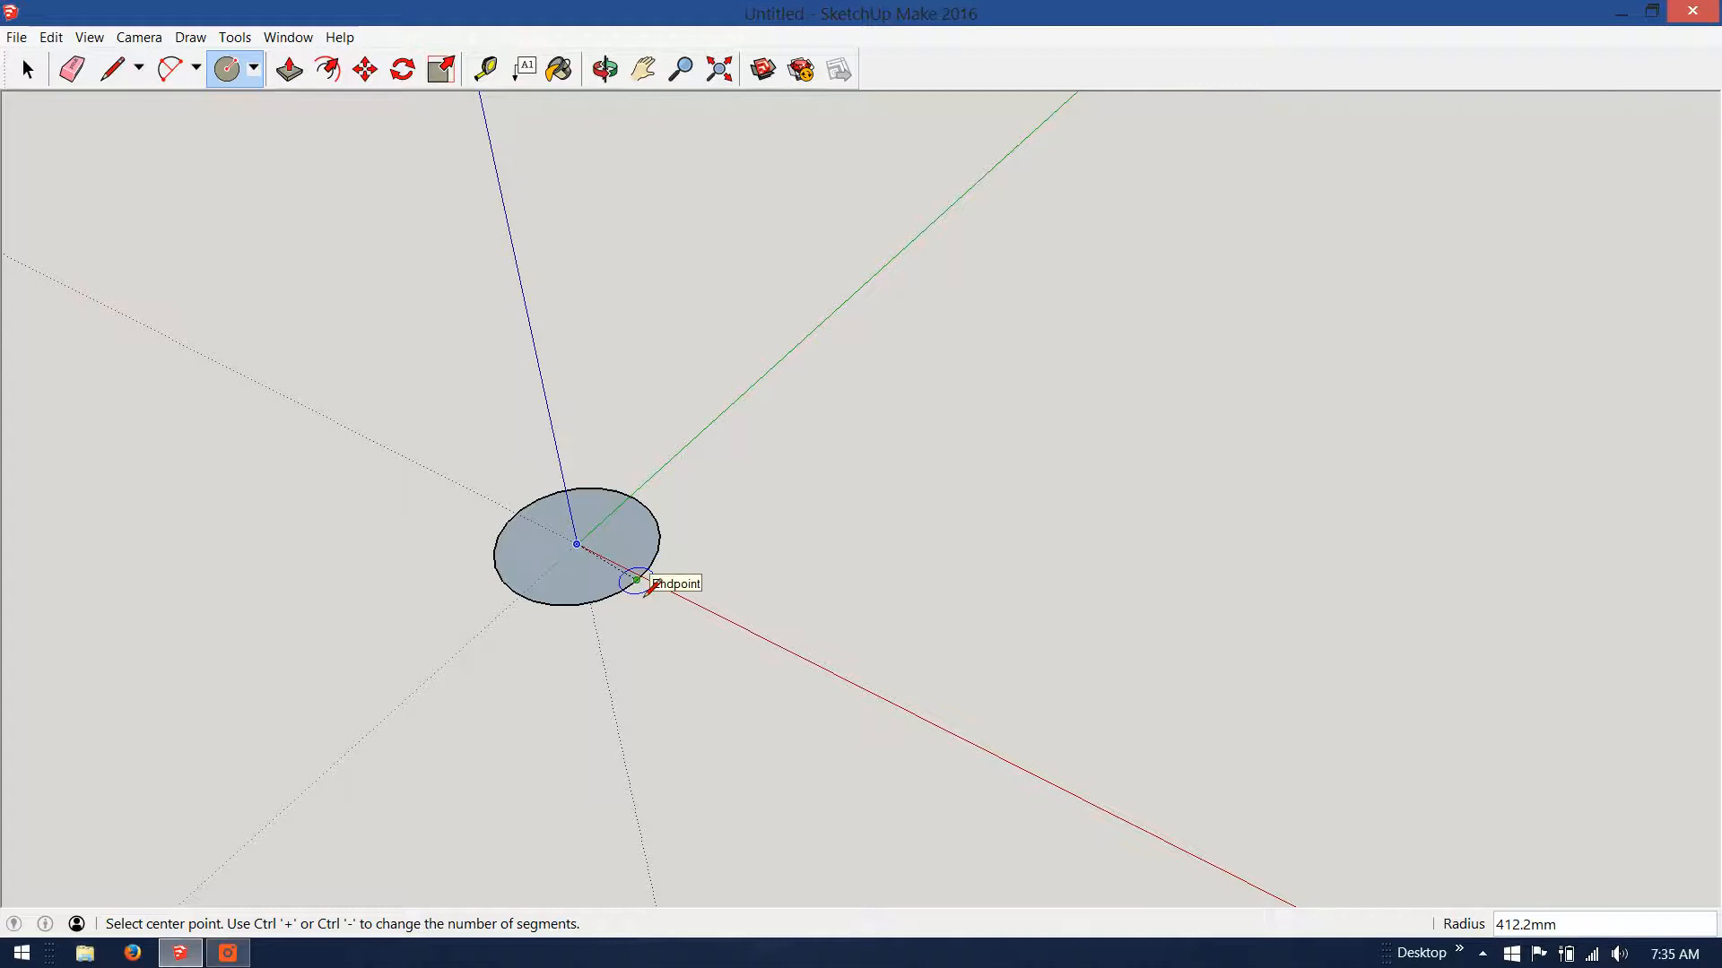
{"action": "type", "text": "10"}
{"action": "key", "text": "Return"}
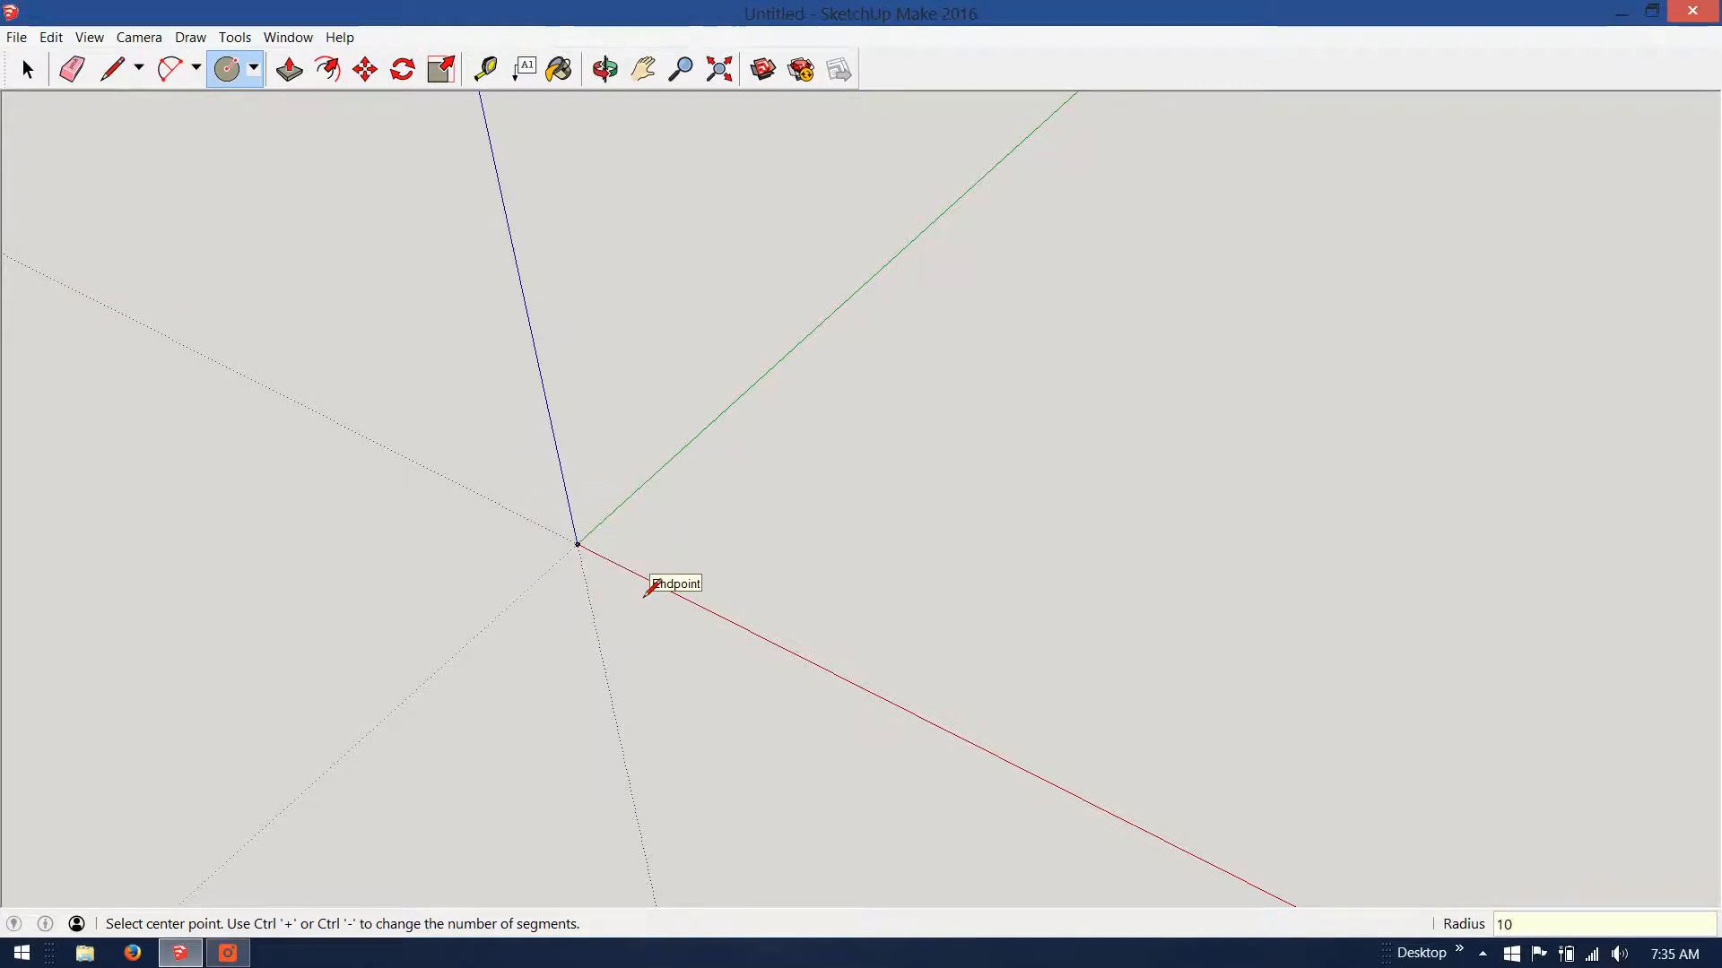
{"action": "left_click", "coordinate": [719, 70]}
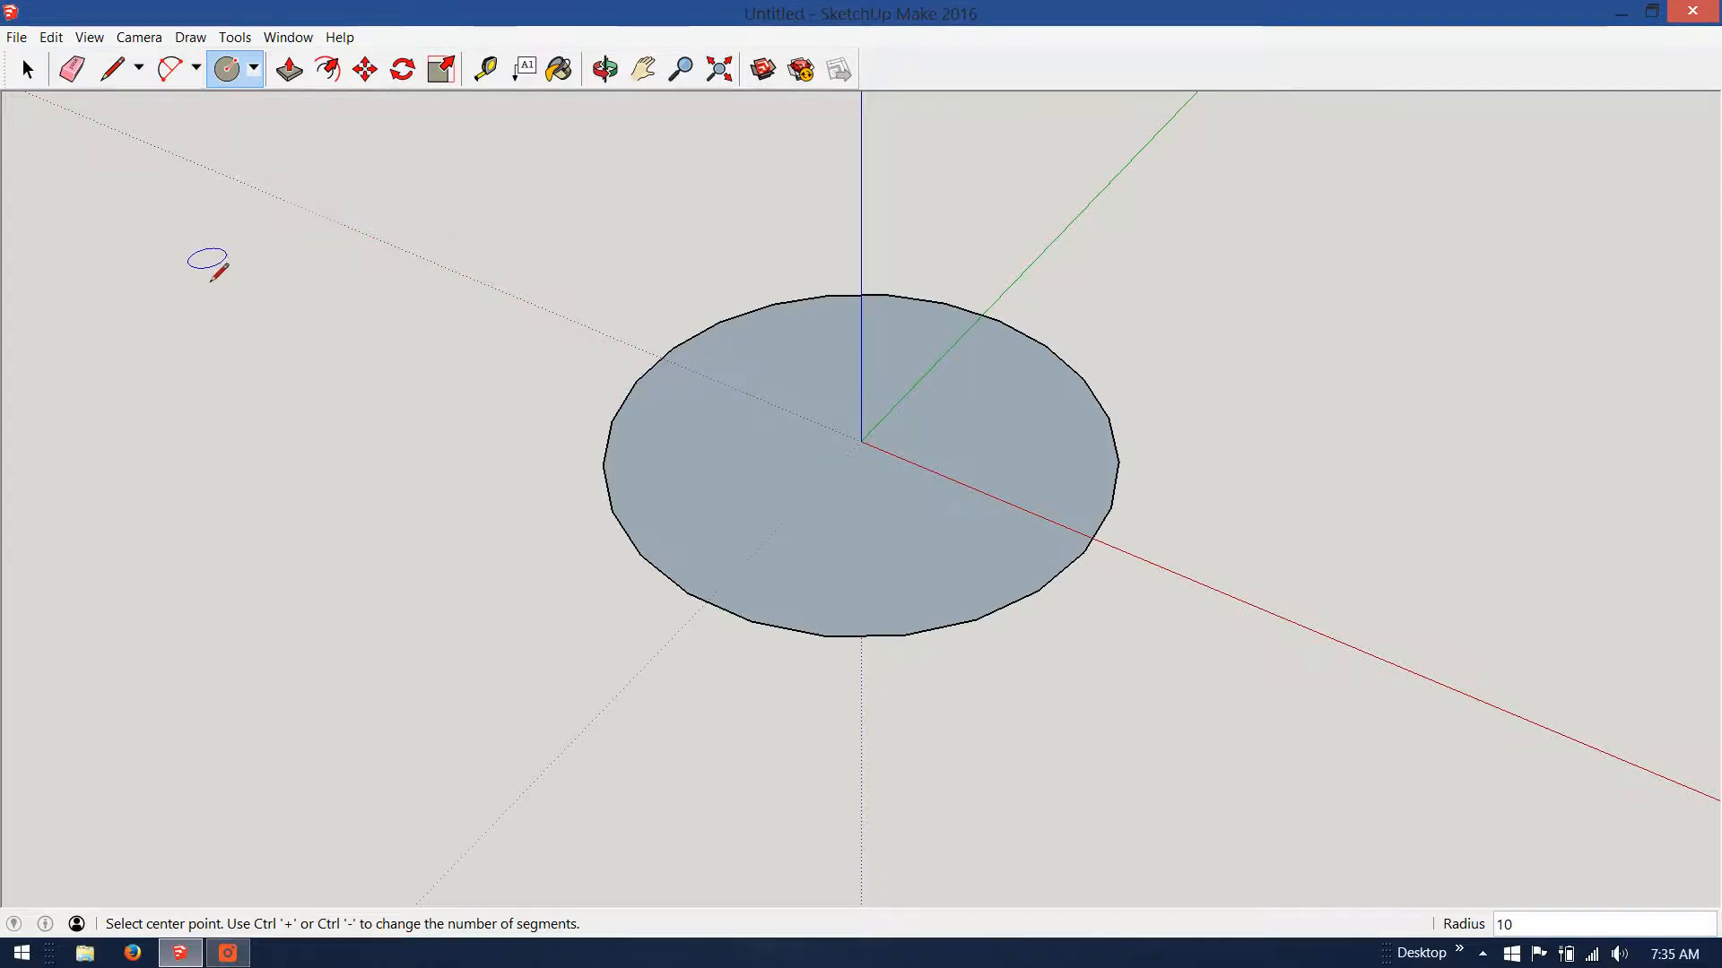
Step: Push/Pull the circular face up 8 mm to form a solid cylinder
{"action": "left_click", "coordinate": [289, 69]}
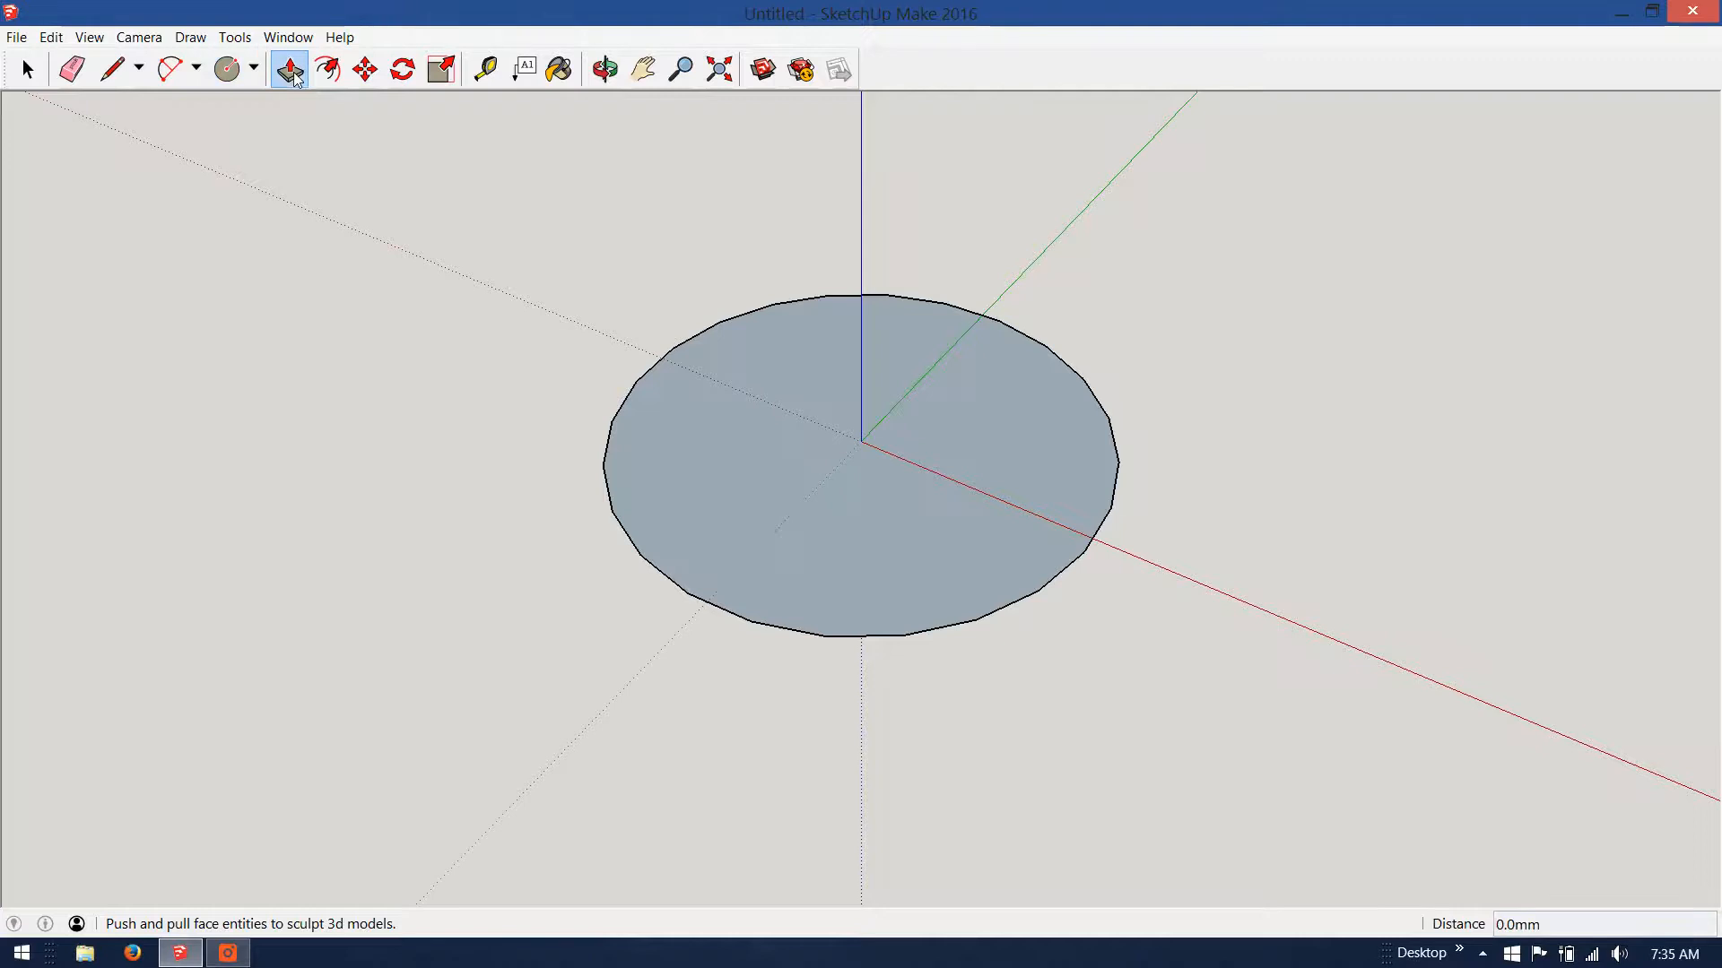
{"action": "left_click", "coordinate": [764, 403]}
{"action": "left_click", "coordinate": [767, 240]}
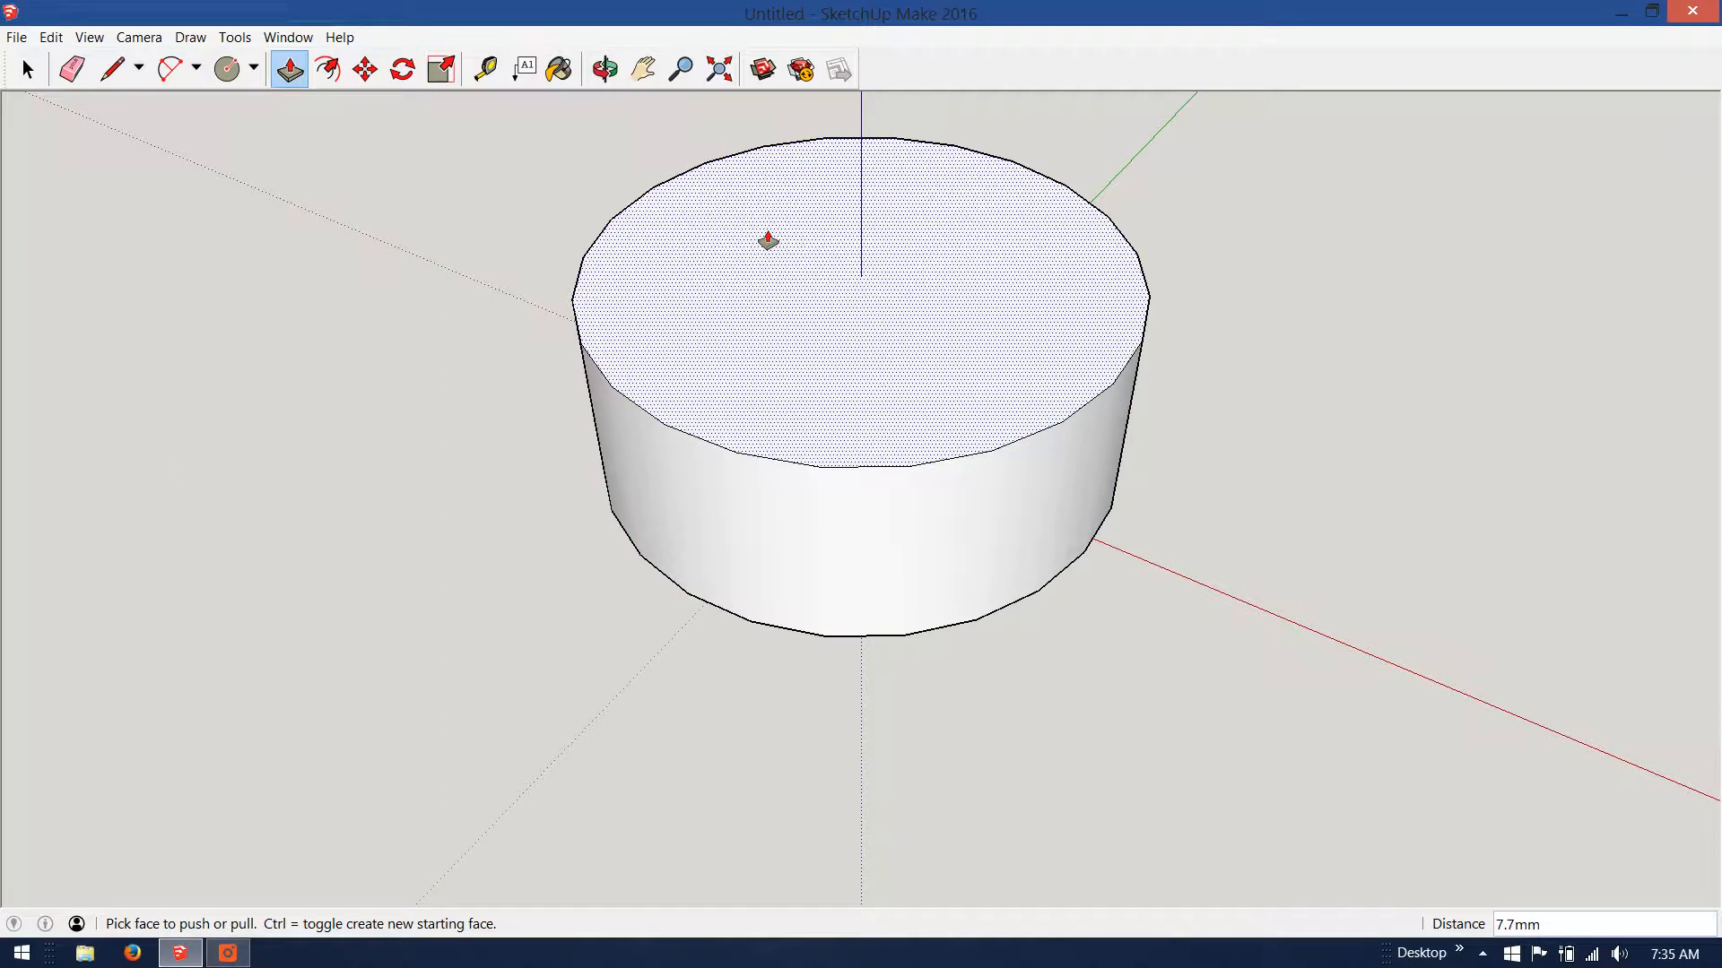
{"action": "type", "text": "8"}
{"action": "key", "text": "Return"}
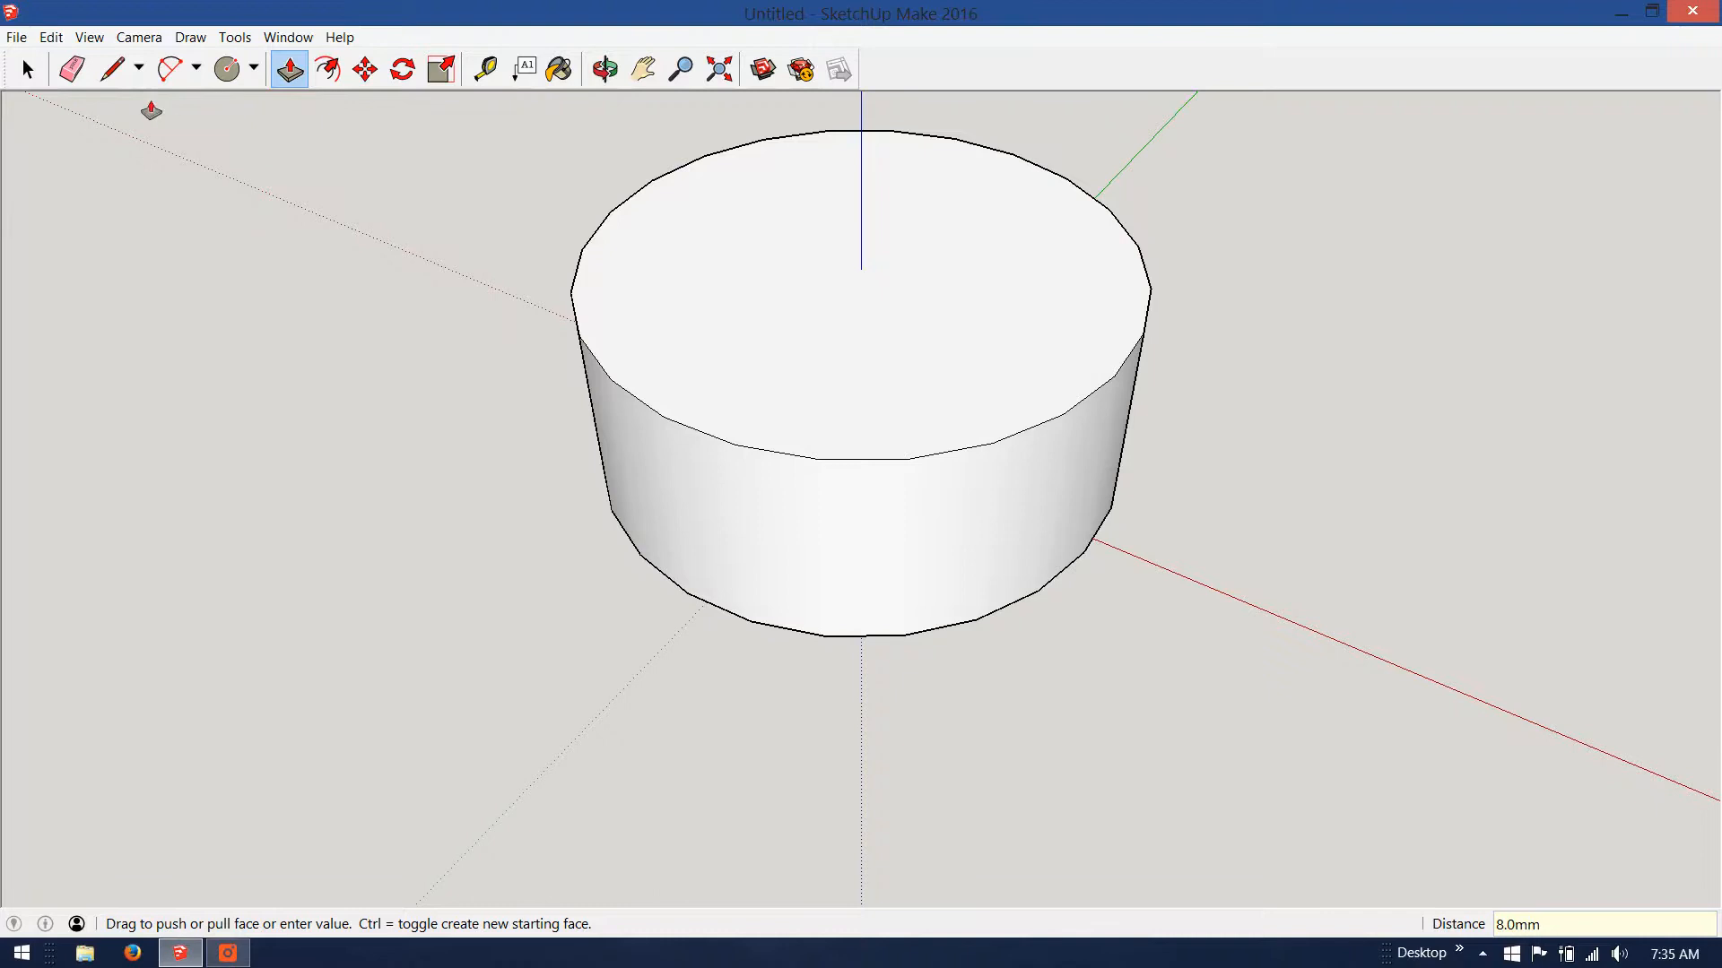
Step: Place a guide line across the cylinder's top face, from its centre through an endpoint on the rim
{"action": "left_click", "coordinate": [485, 69]}
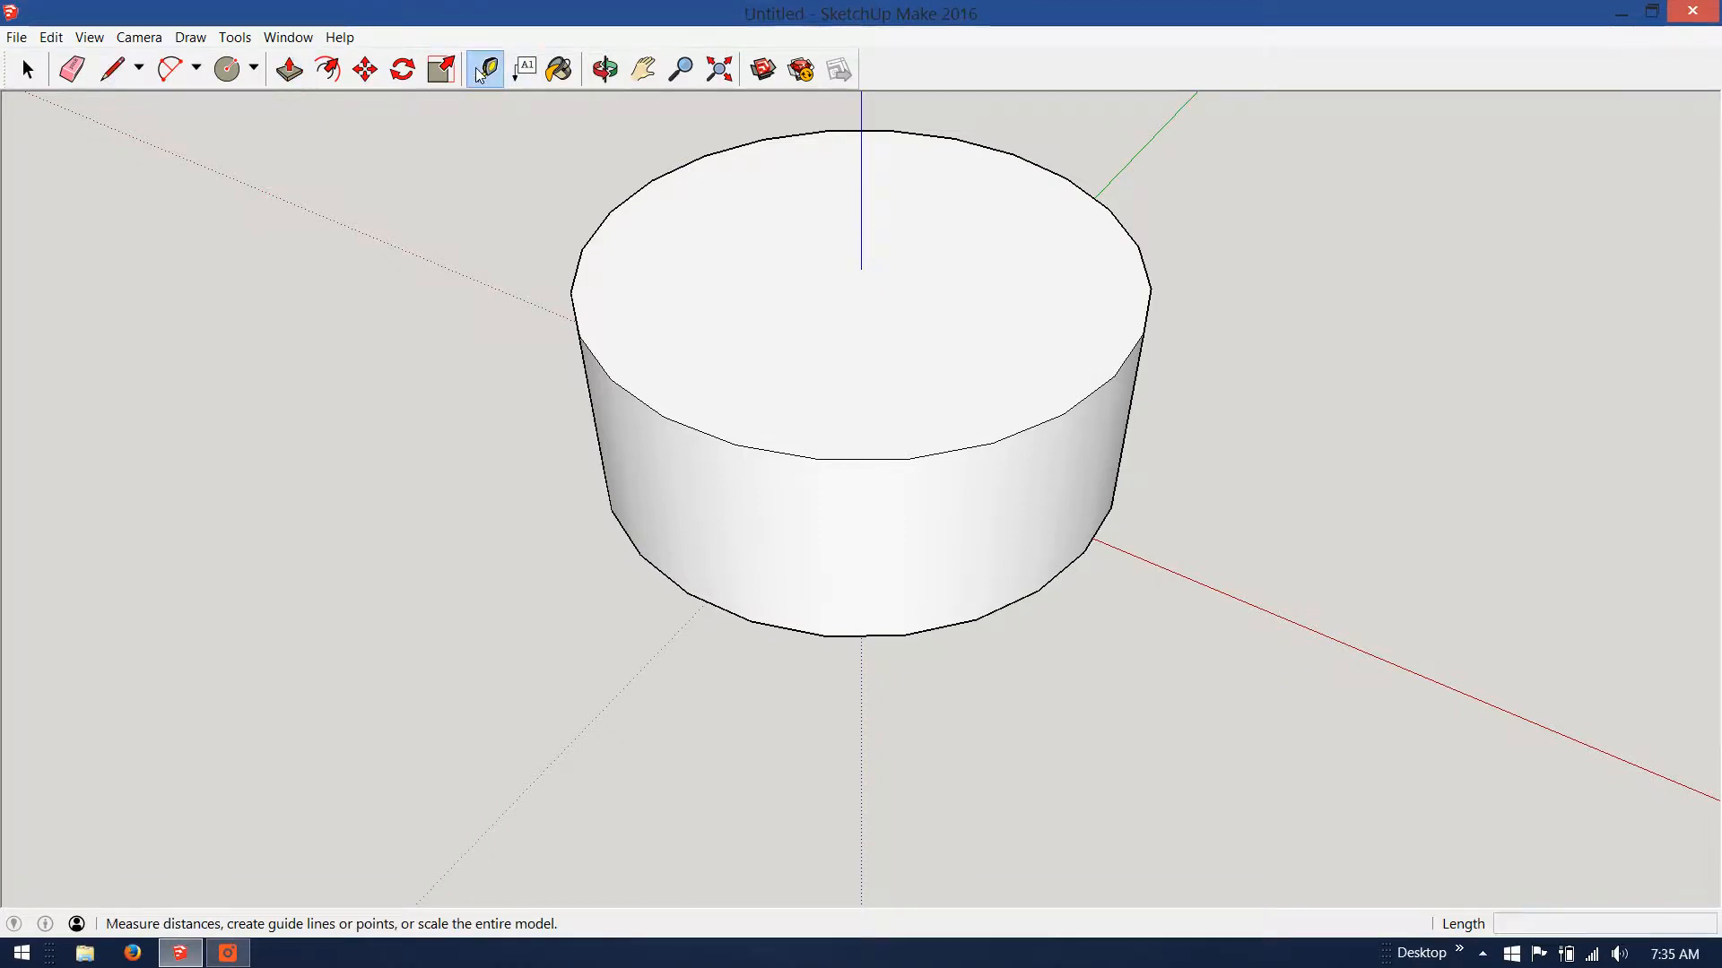
{"action": "left_click", "coordinate": [861, 270]}
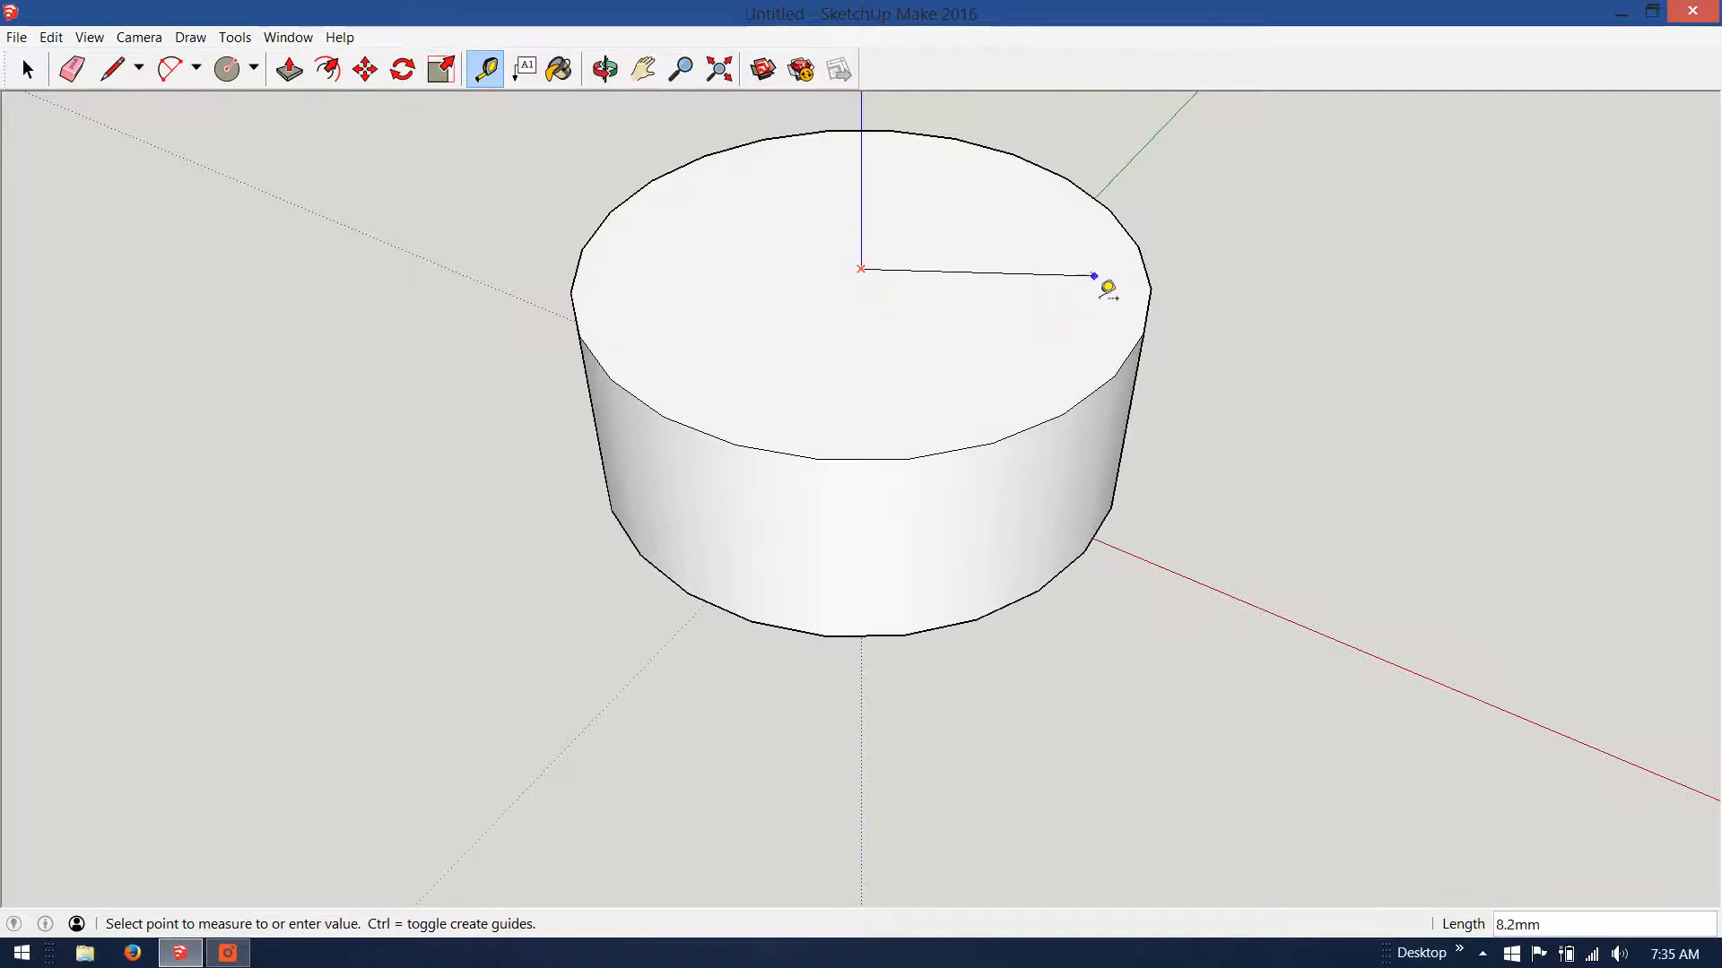
{"action": "left_click", "coordinate": [1152, 291]}
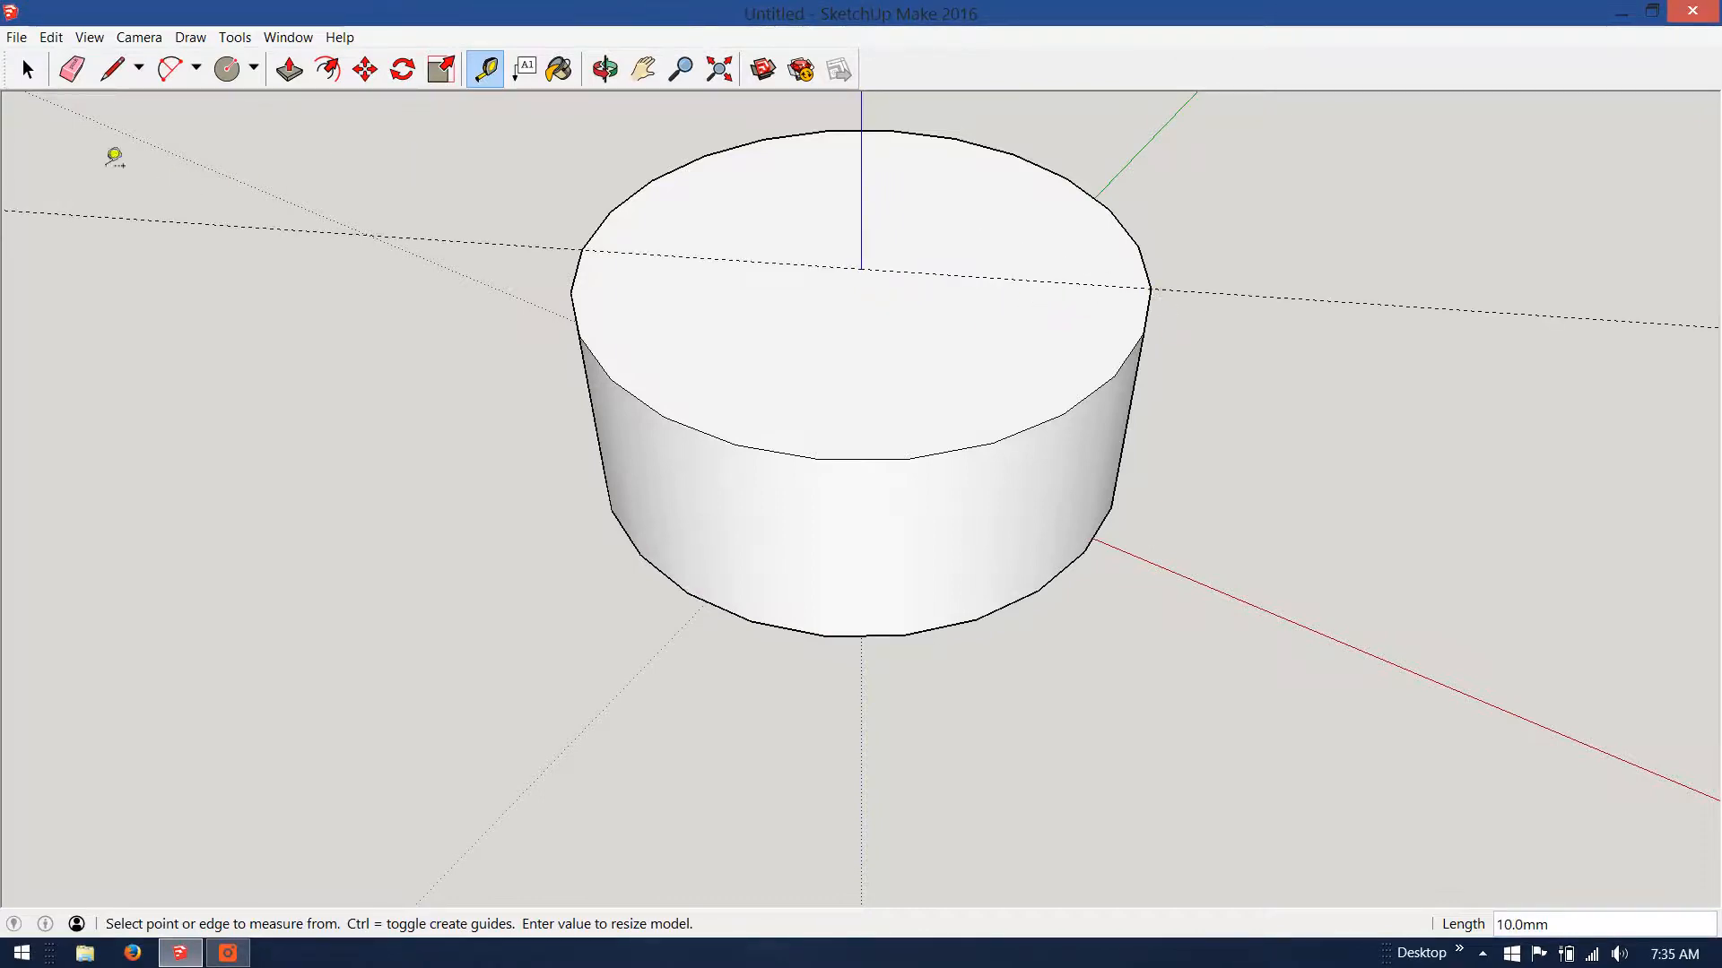
Step: Draw two concentric circles with radii of 5 mm and 2.5 mm at the centre of the cylinder's top face
{"action": "left_click", "coordinate": [222, 79]}
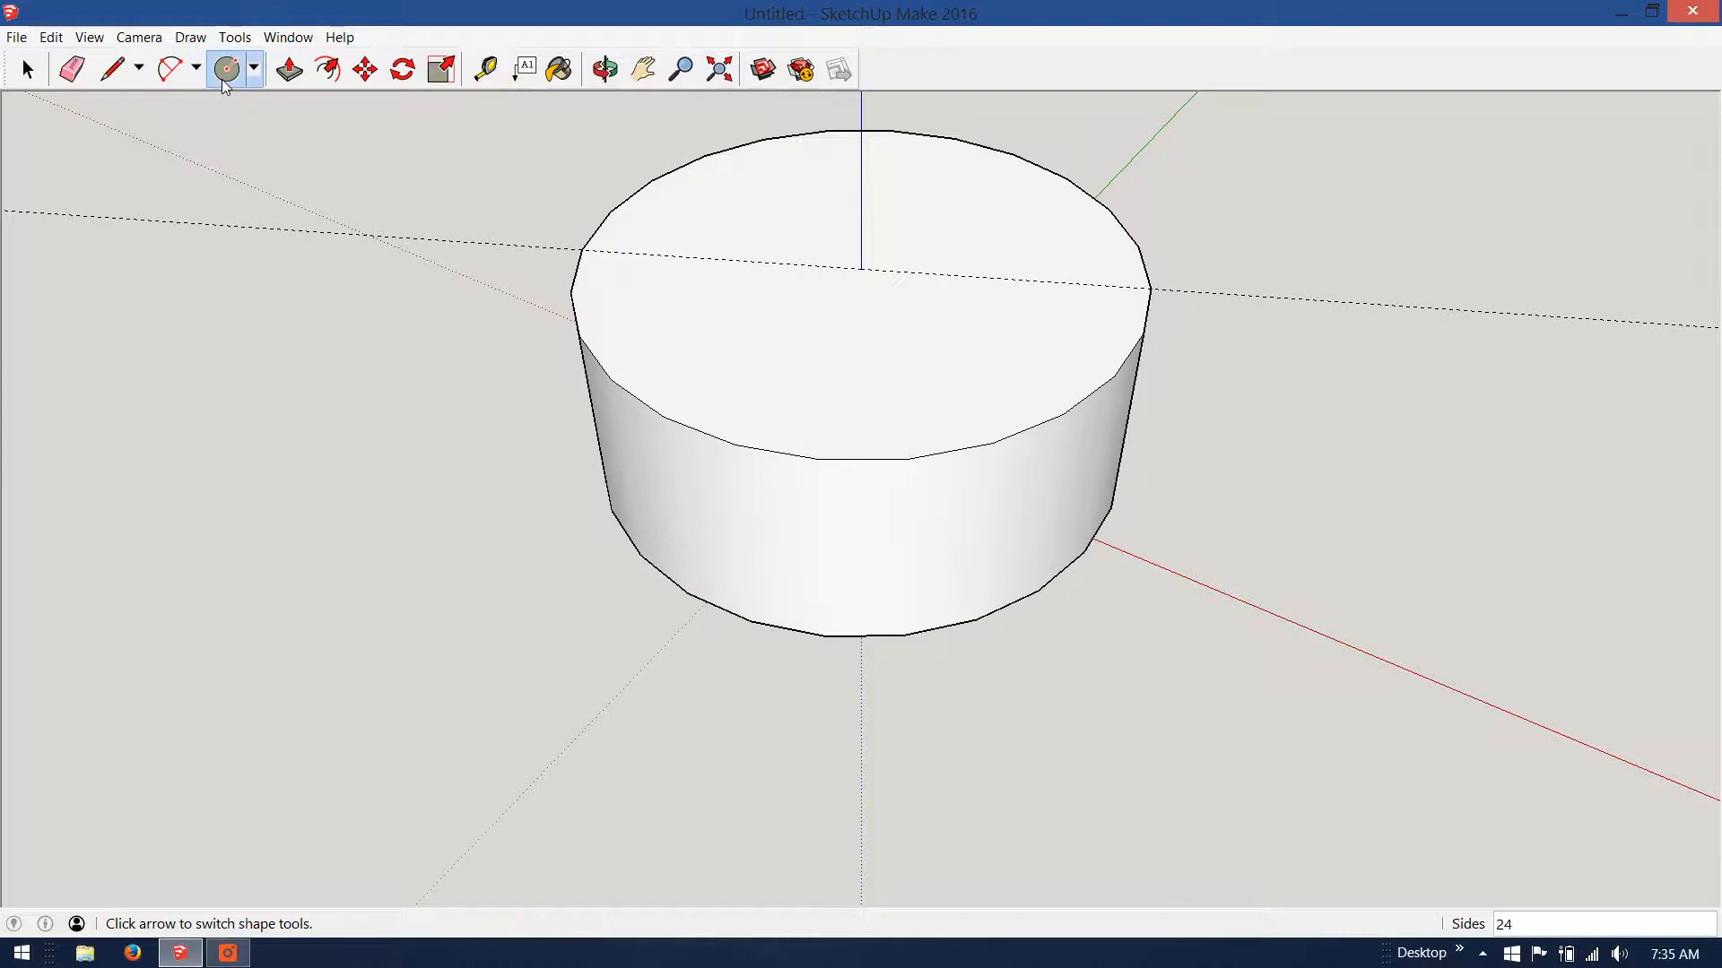
{"action": "left_click", "coordinate": [861, 269]}
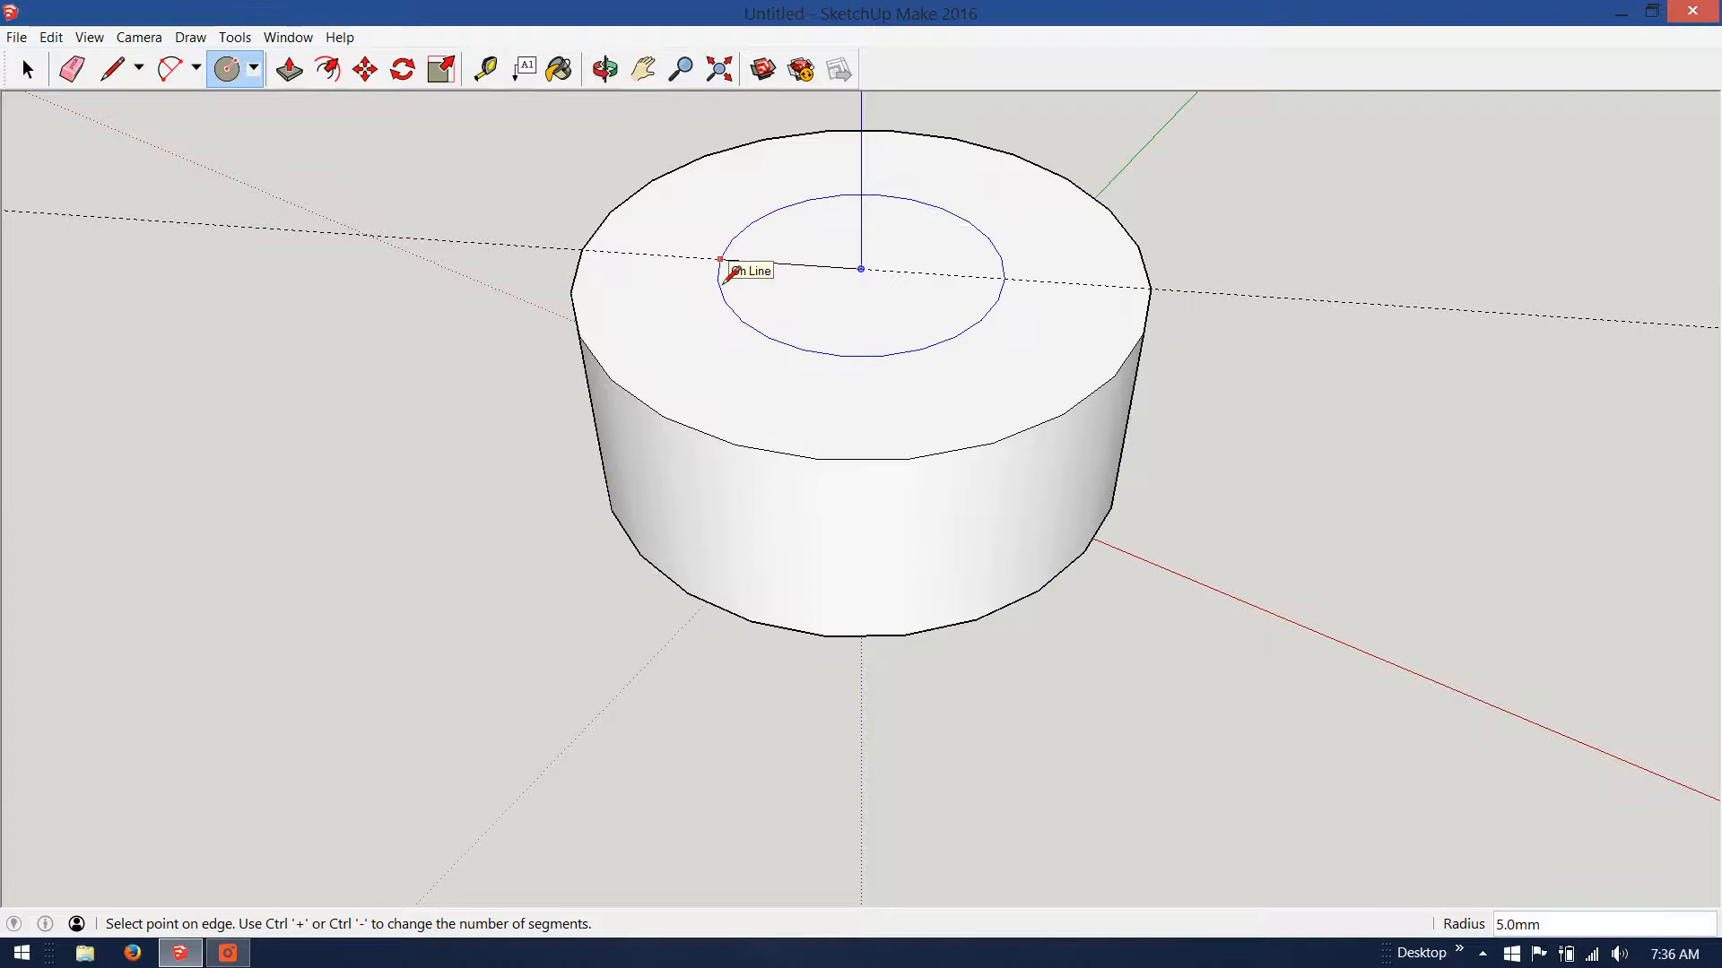
{"action": "left_click", "coordinate": [724, 281]}
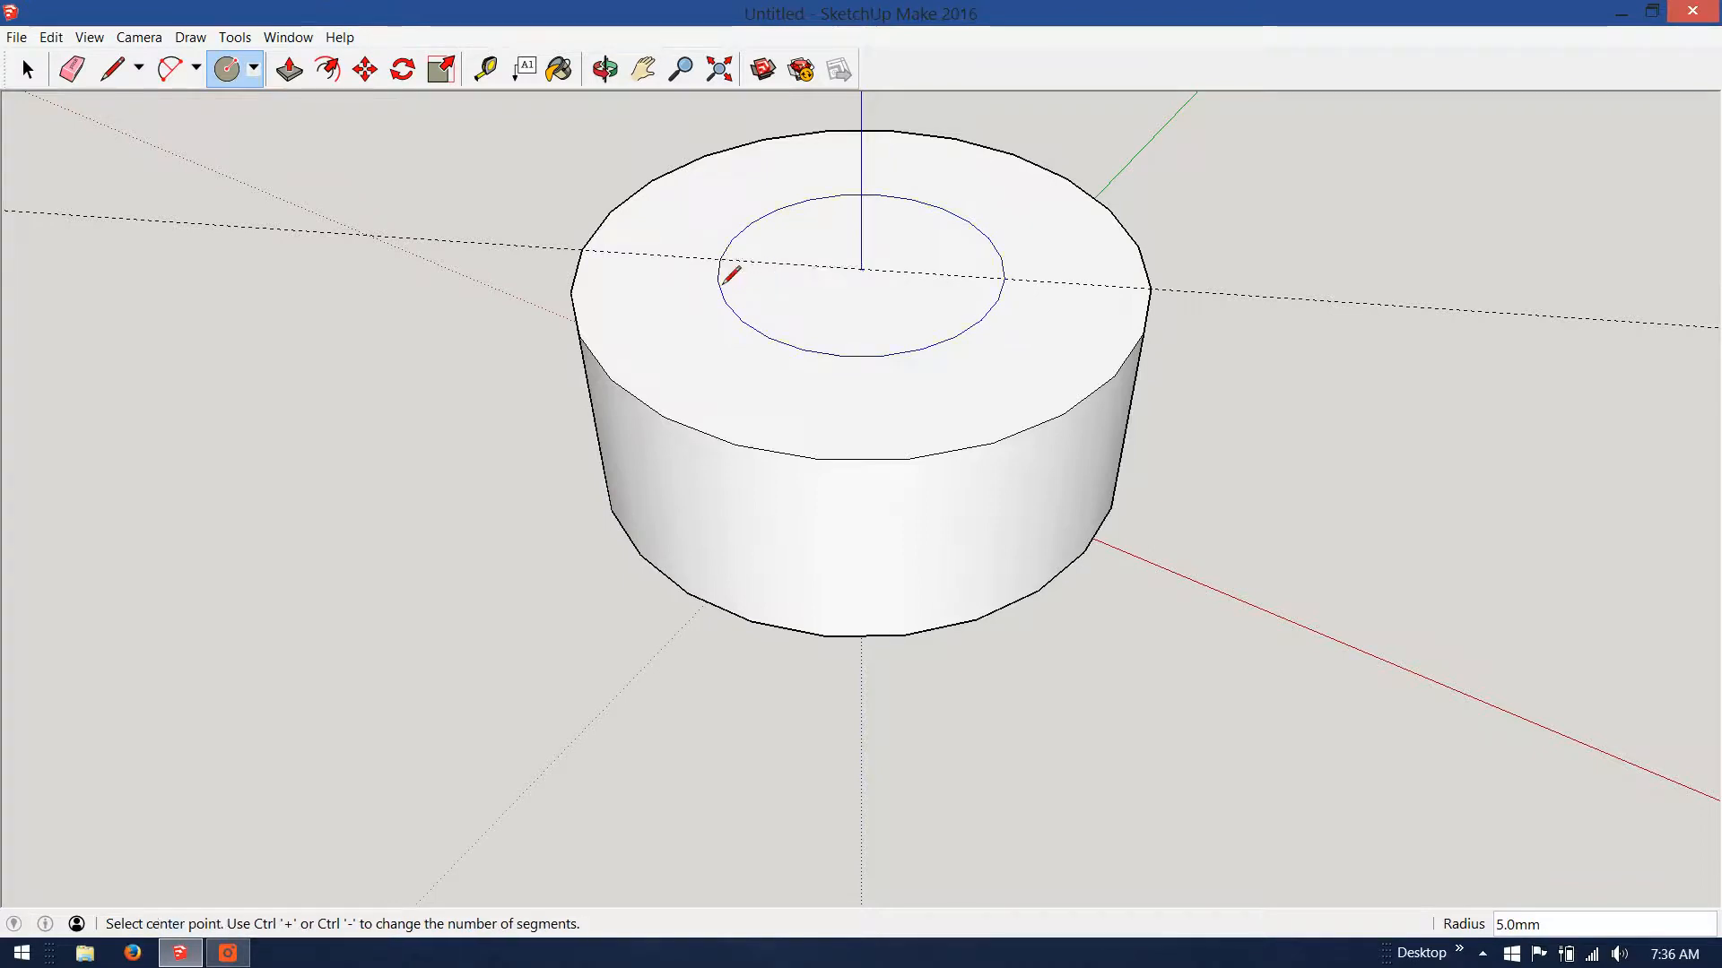
{"action": "left_click", "coordinate": [861, 269]}
{"action": "left_click", "coordinate": [813, 269]}
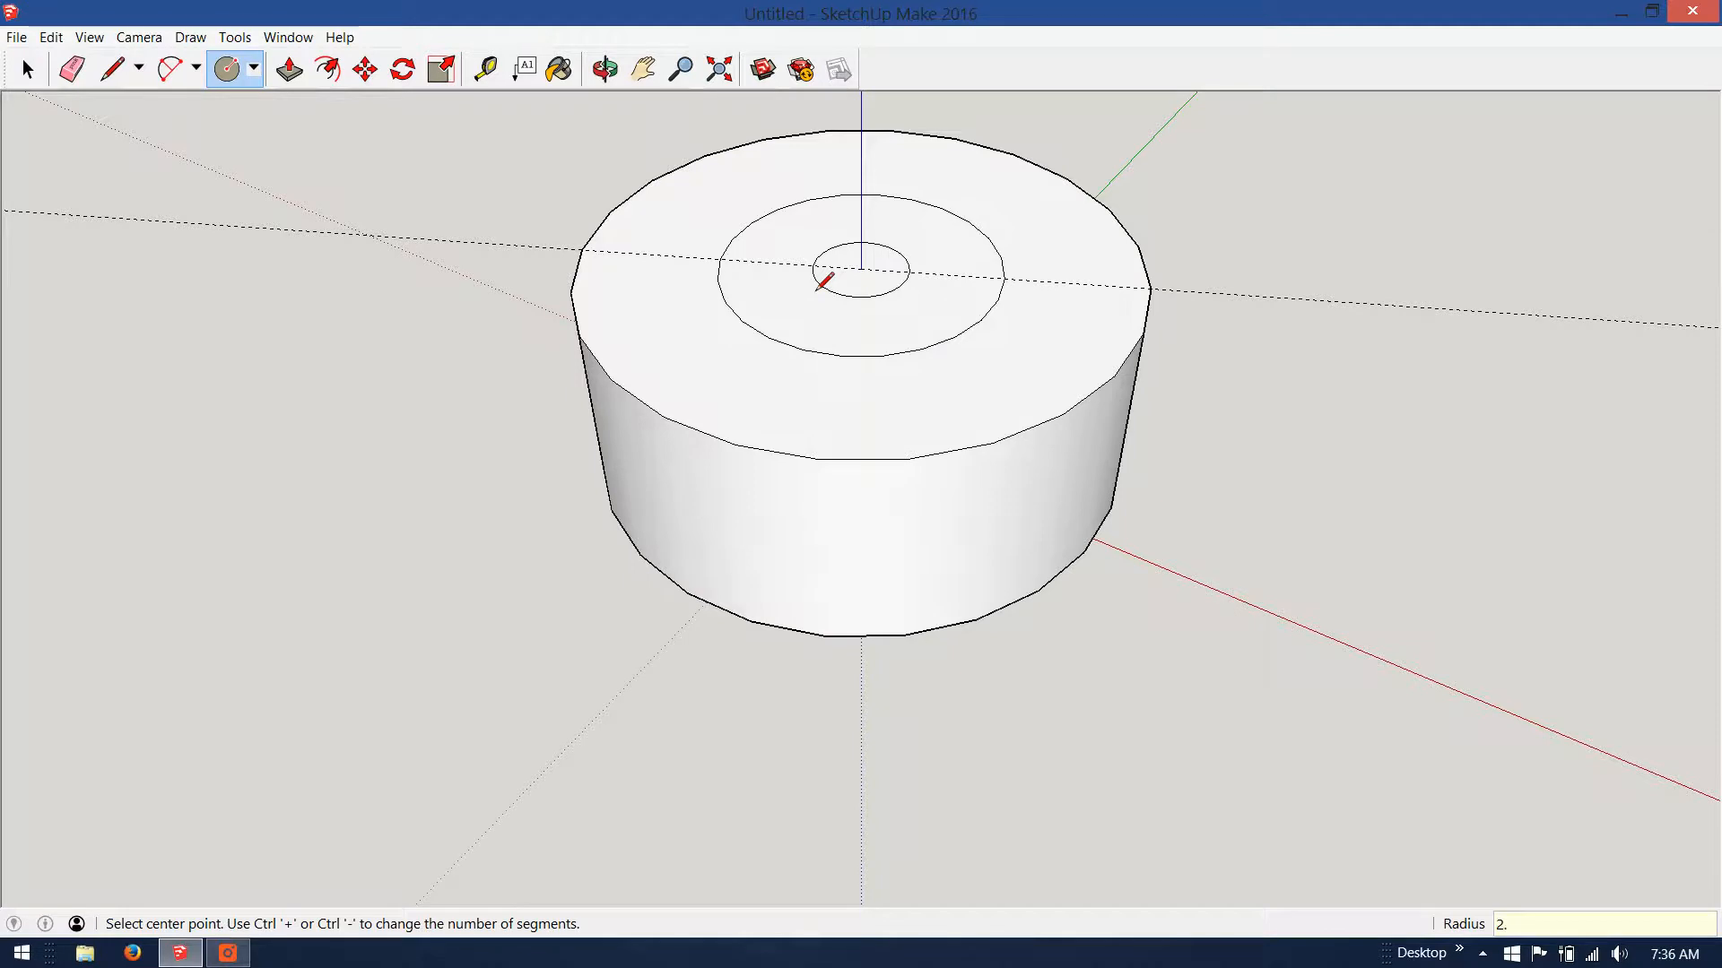
{"action": "type", "text": "5"}
{"action": "key", "text": "Return"}
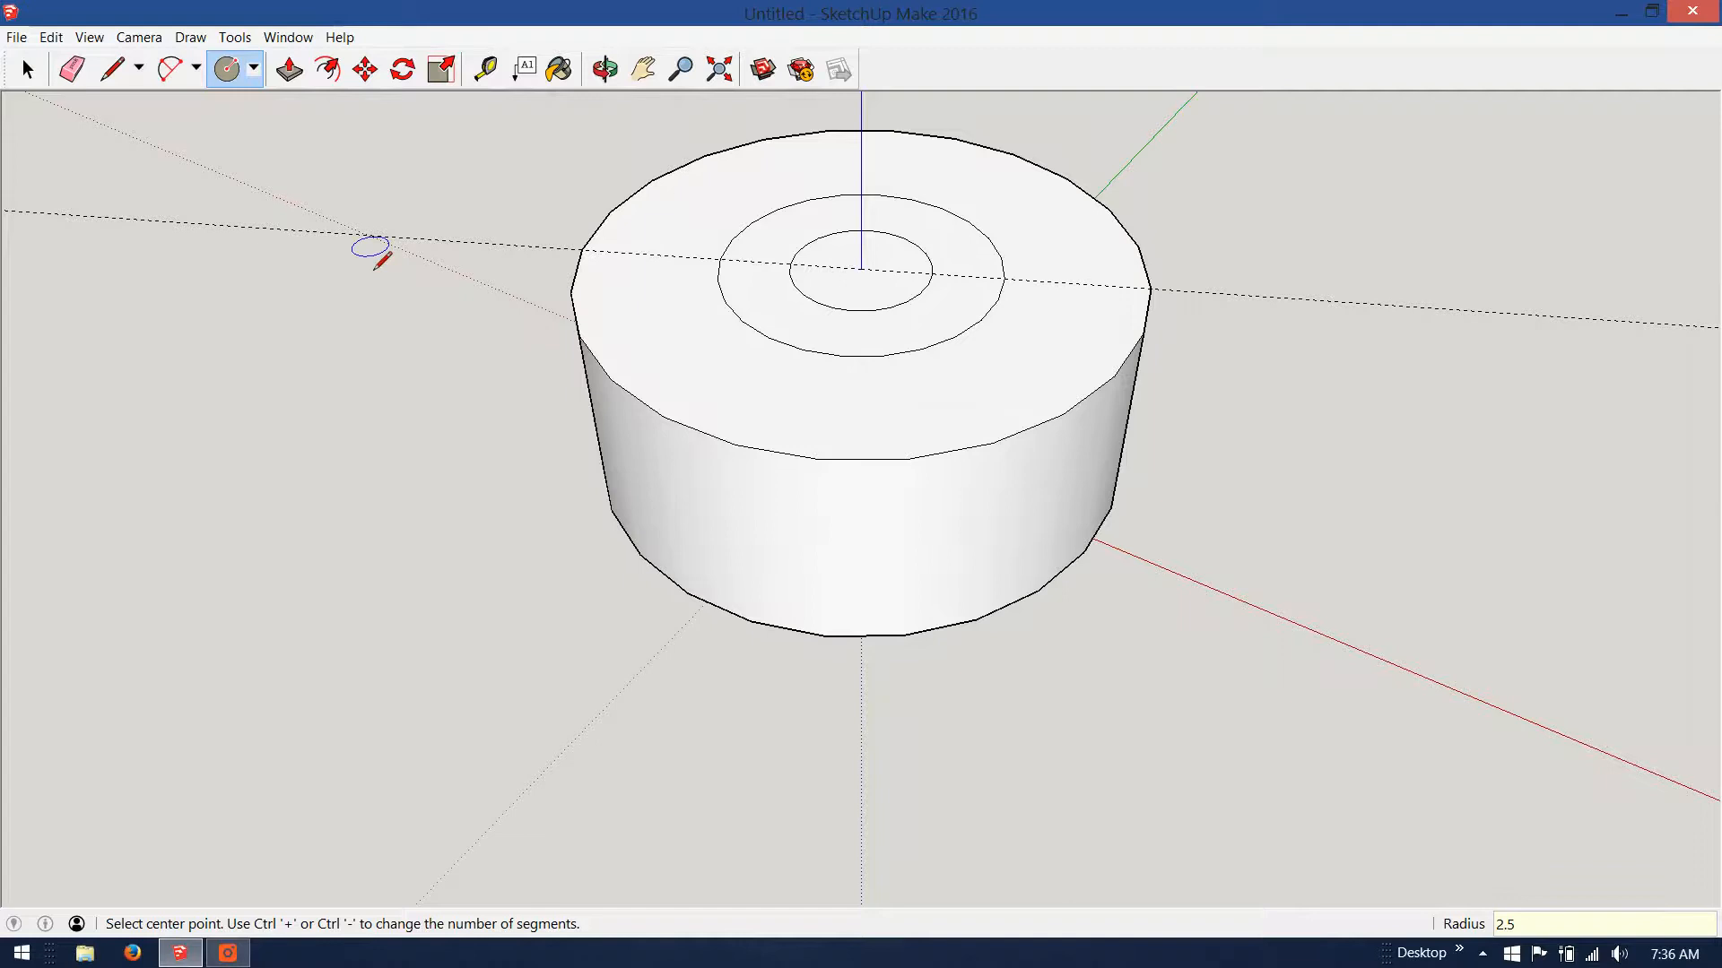
Step: Push the outer ring of the top face down 4 mm, leaving the central hub raised
{"action": "left_click", "coordinate": [289, 70]}
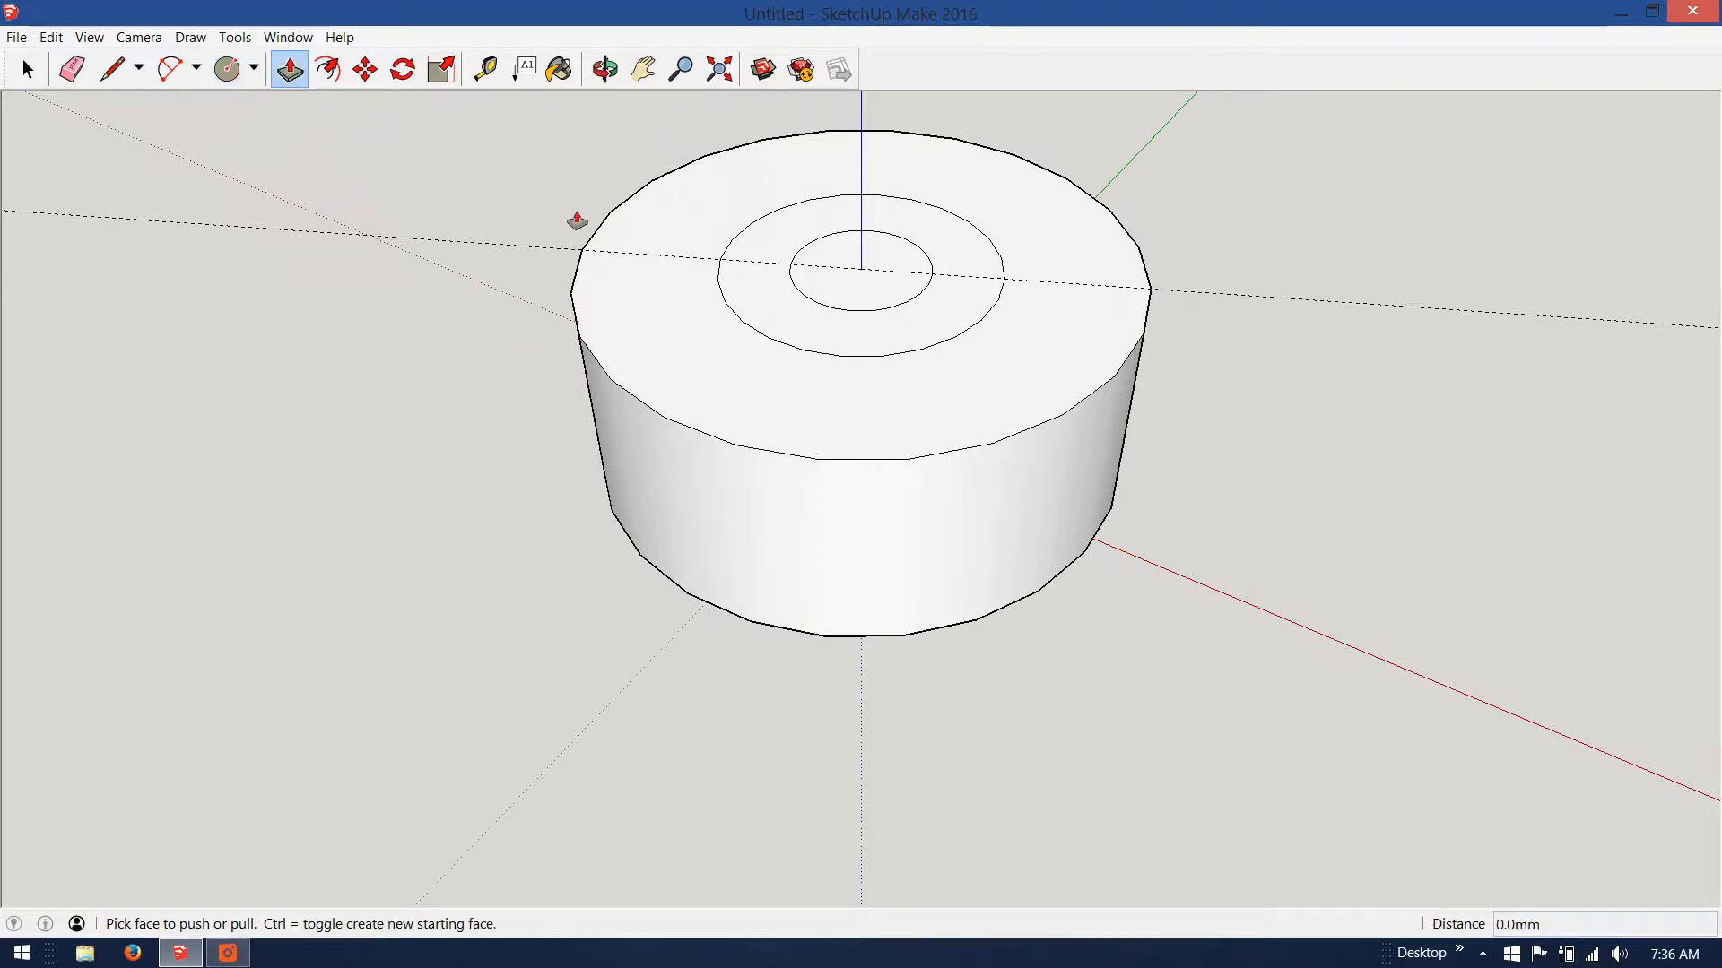
{"action": "left_click", "coordinate": [658, 295]}
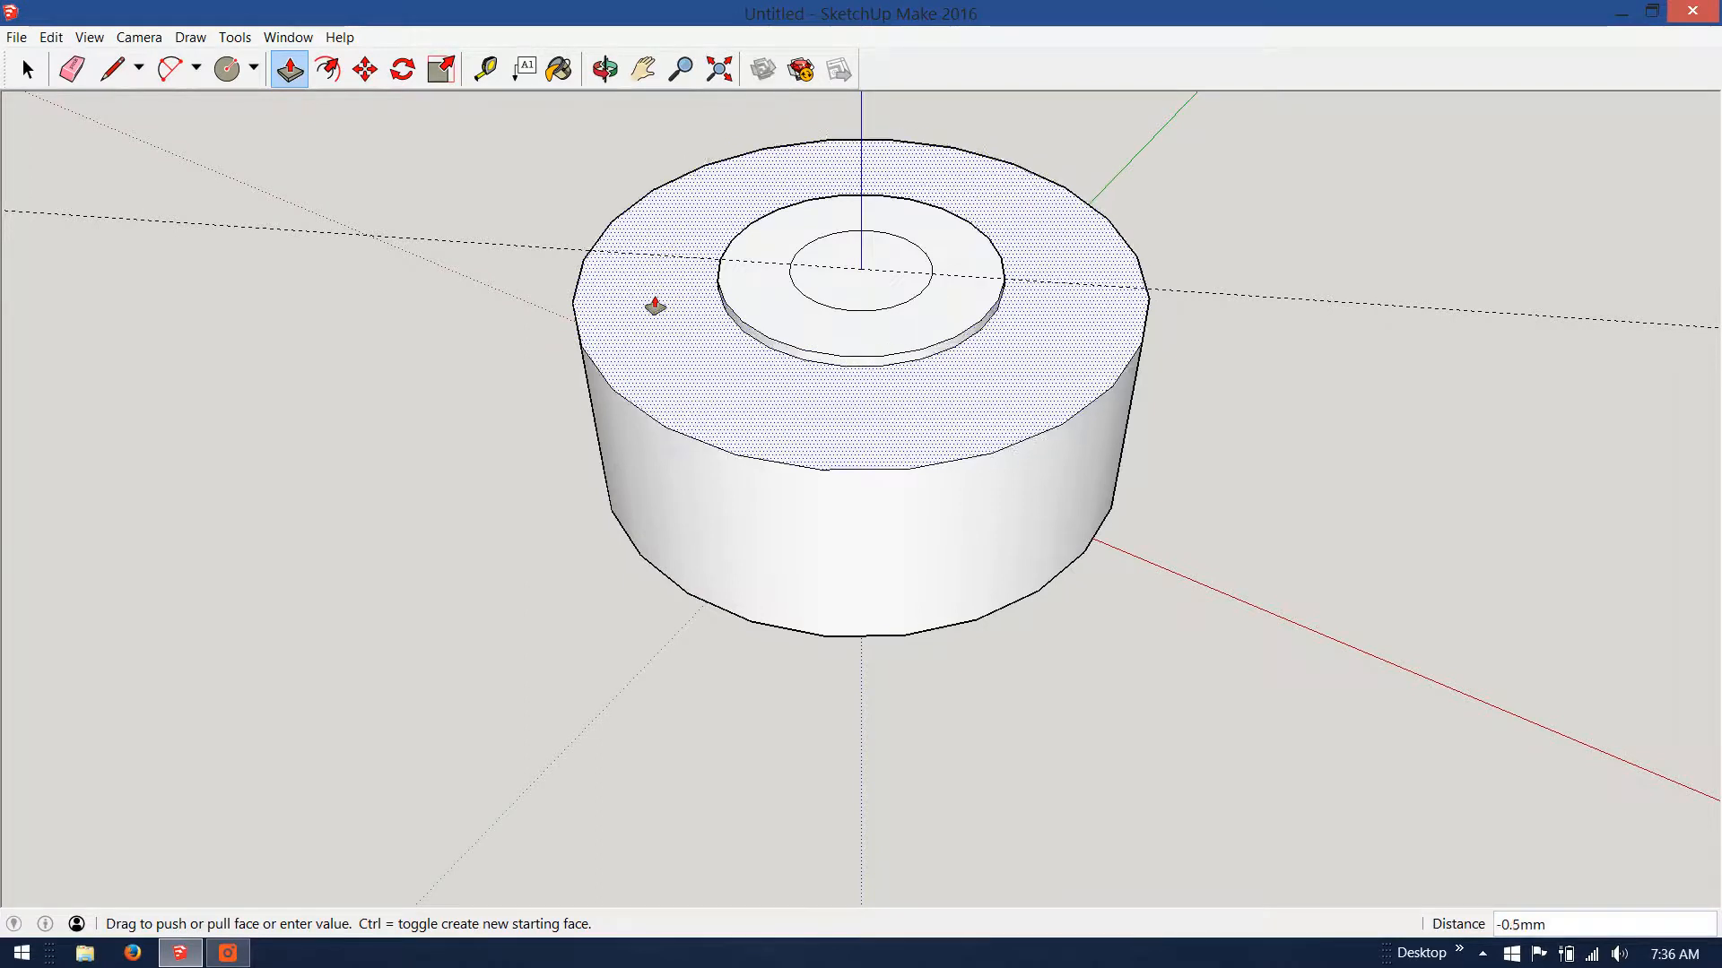
{"action": "left_click", "coordinate": [665, 397]}
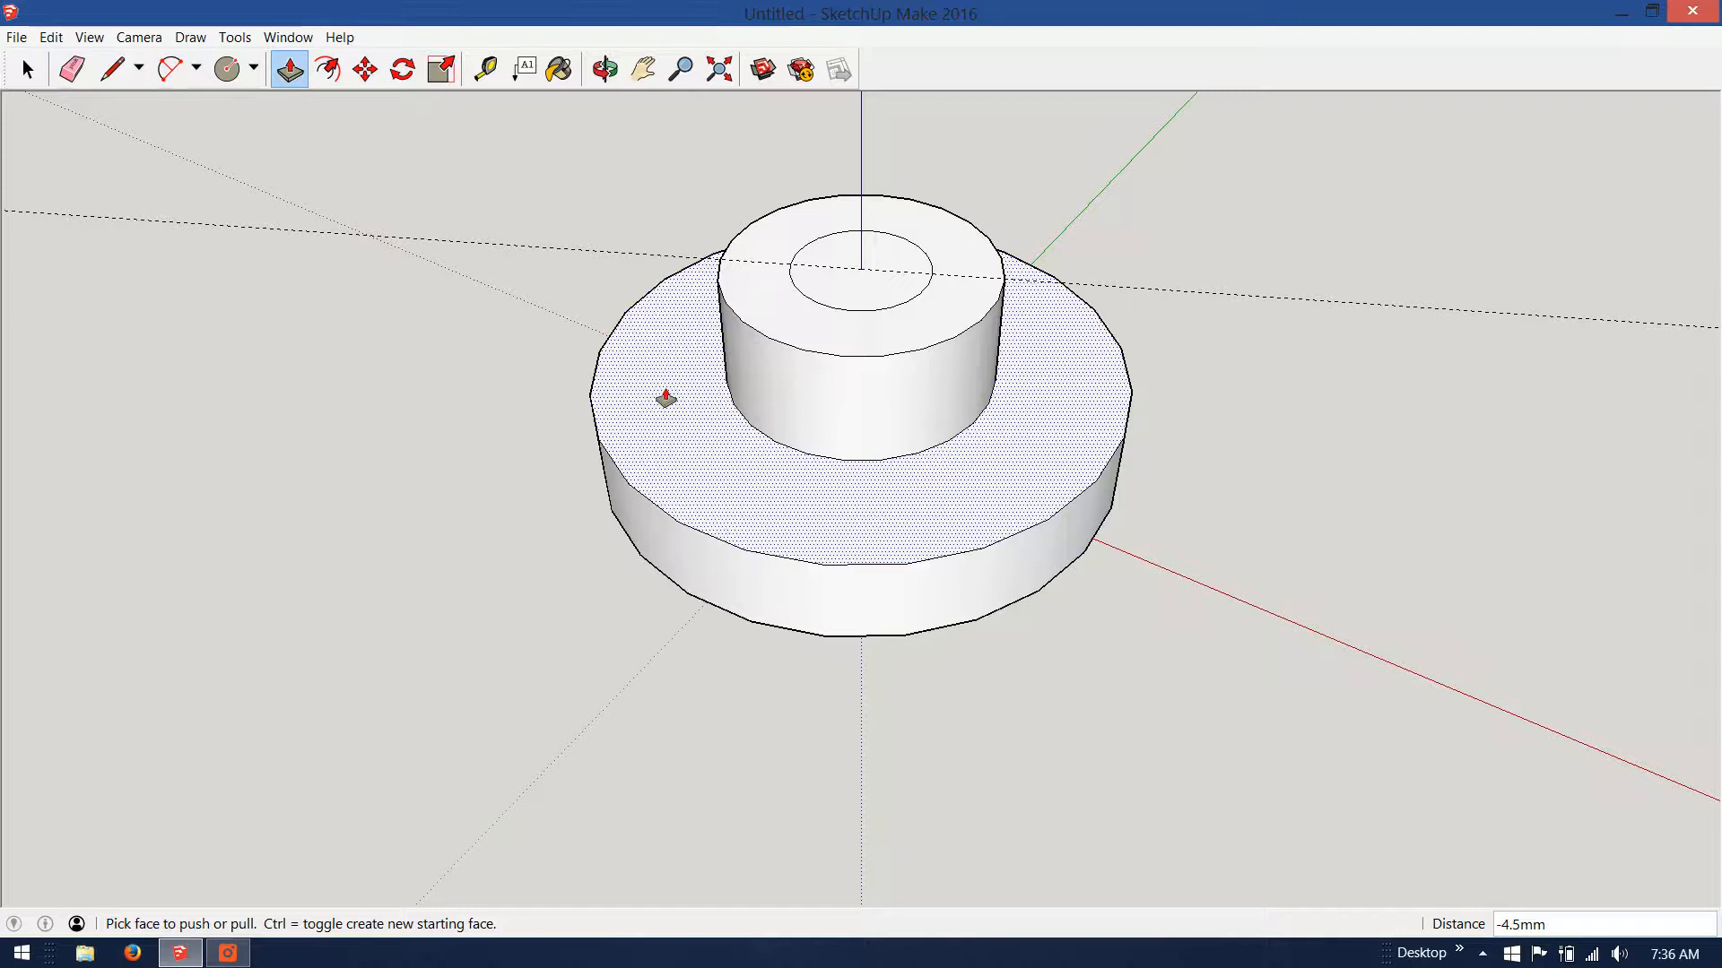
{"action": "key", "text": "Return"}
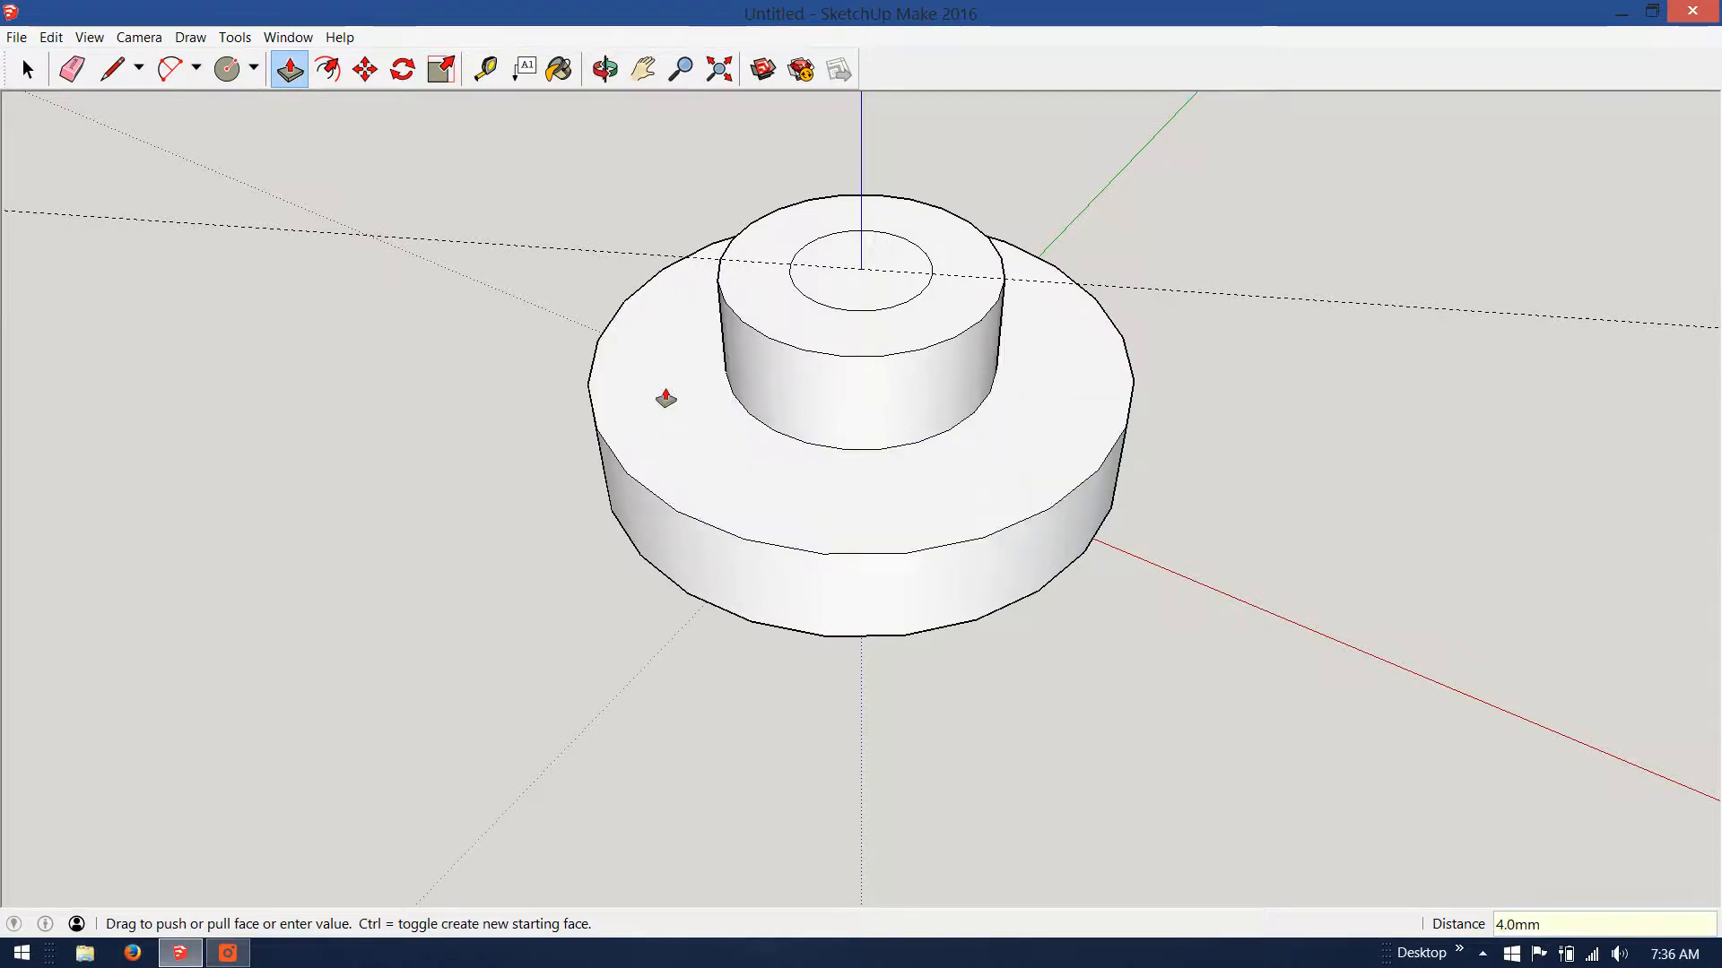
Step: Push the small central circle down 8 mm to cut a through-hole, and erase the guide line
{"action": "left_click", "coordinate": [842, 280]}
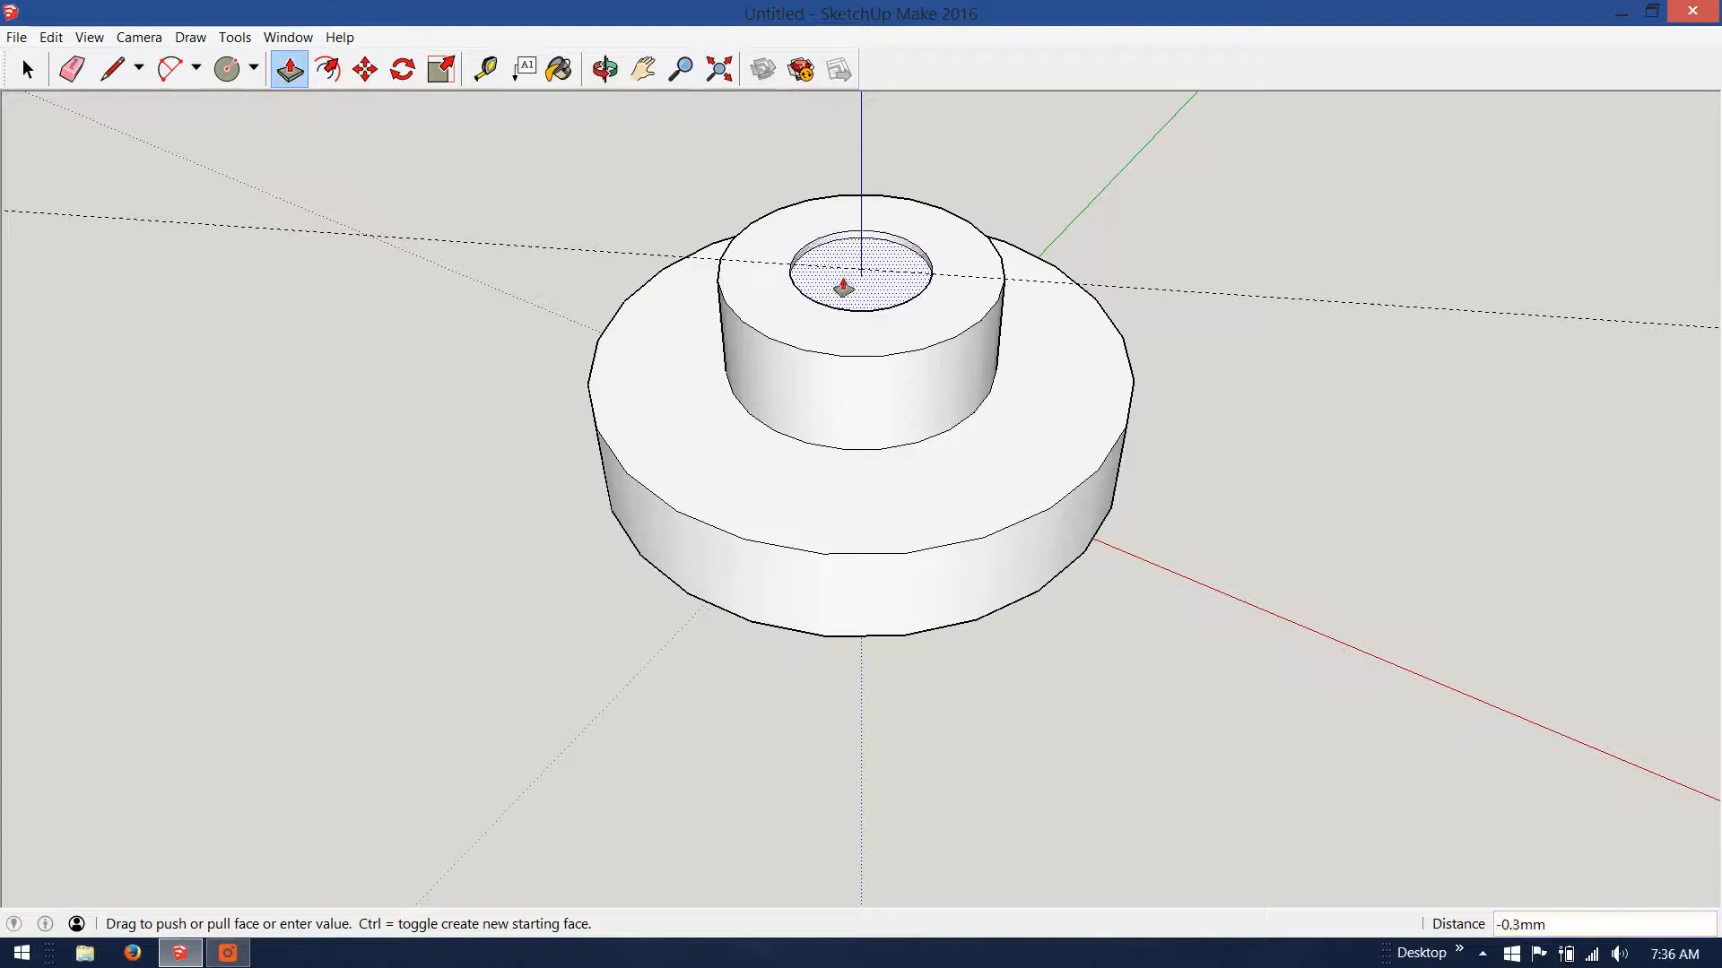
{"action": "left_click", "coordinate": [843, 299]}
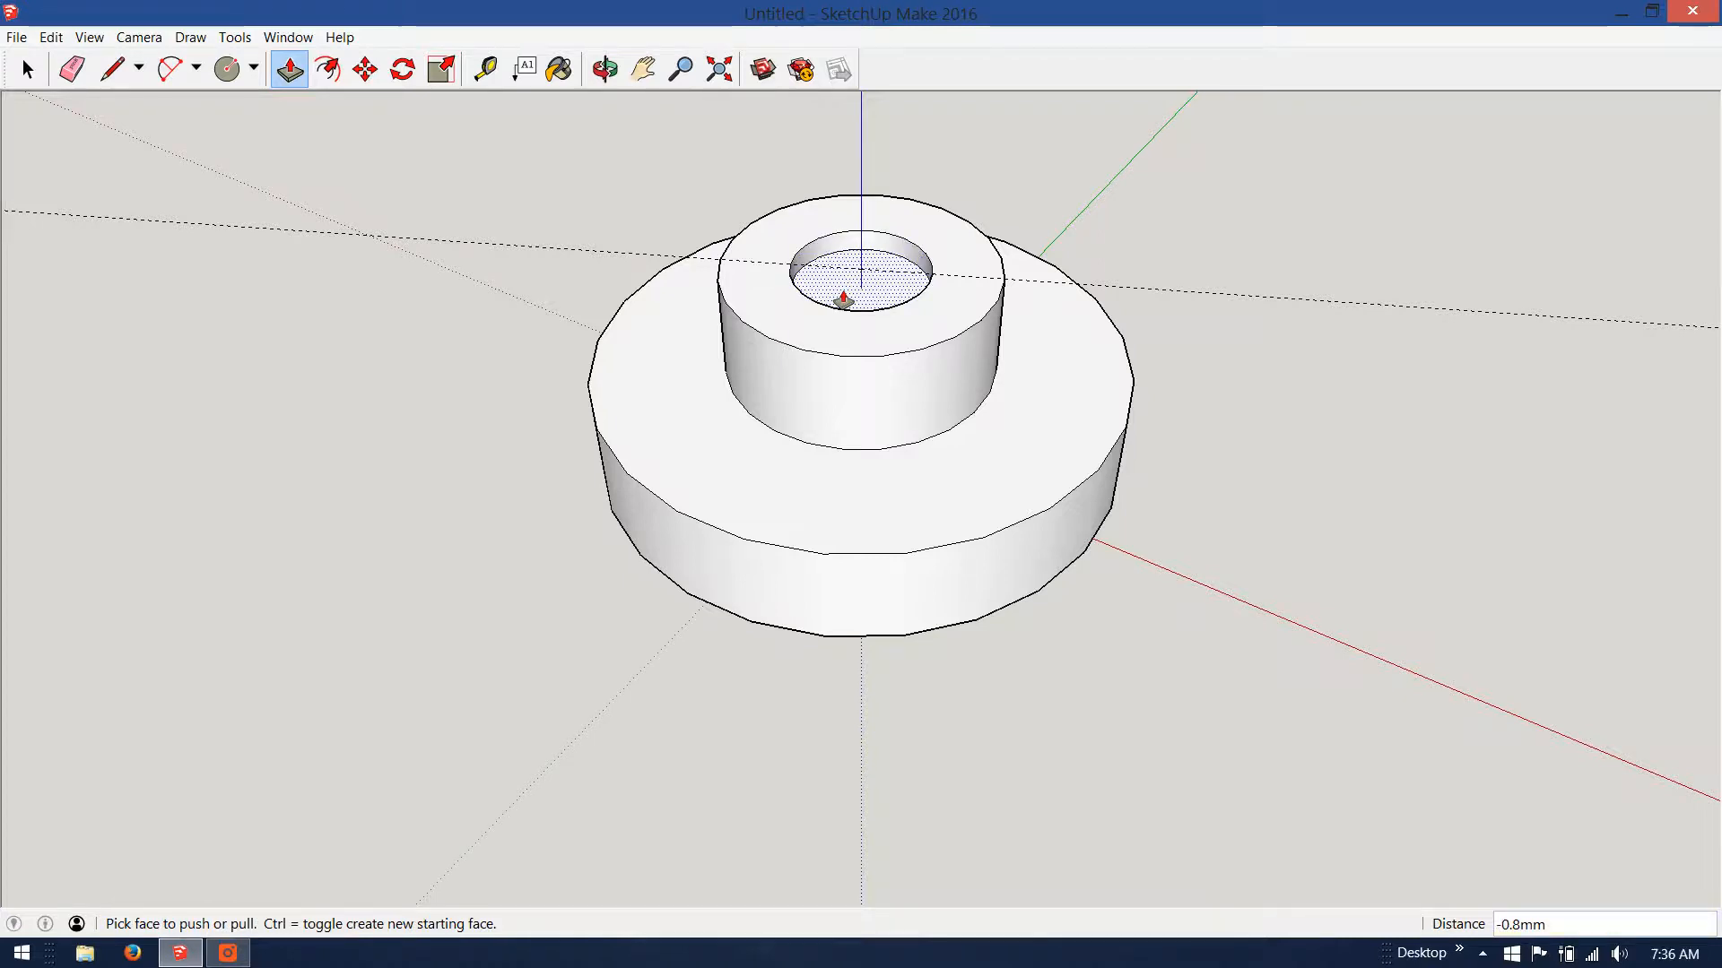
{"action": "type", "text": "8"}
{"action": "key", "text": "Return"}
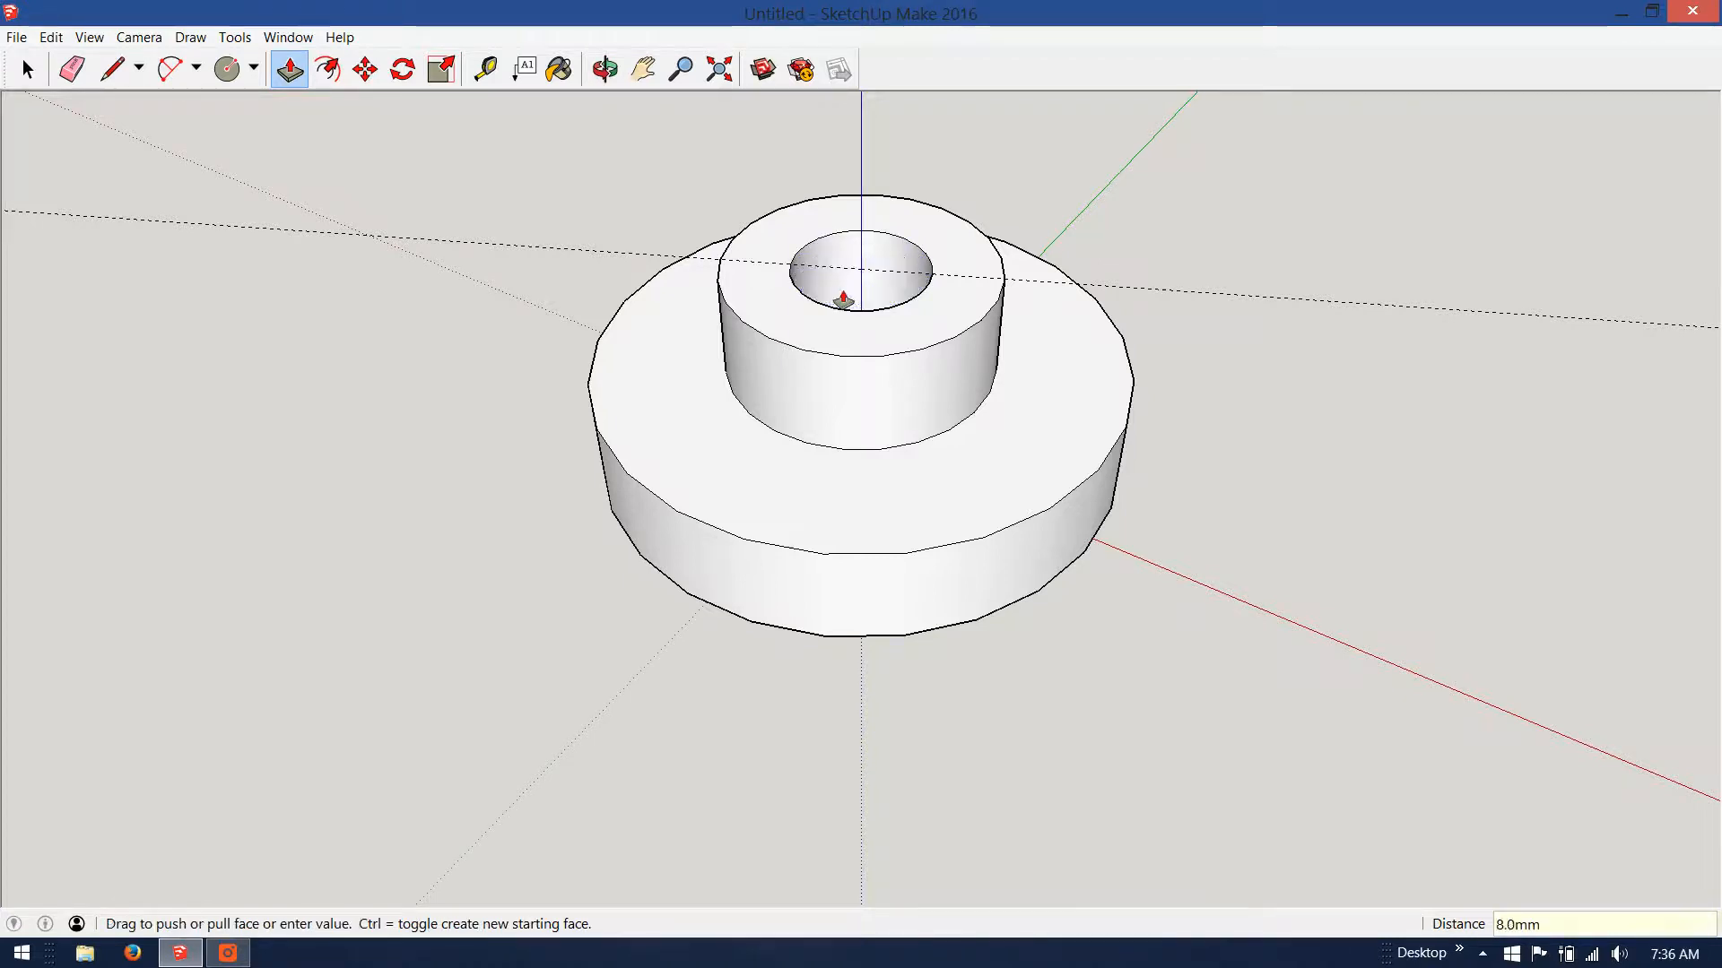
{"action": "left_click", "coordinate": [72, 69]}
{"action": "left_click", "coordinate": [165, 235]}
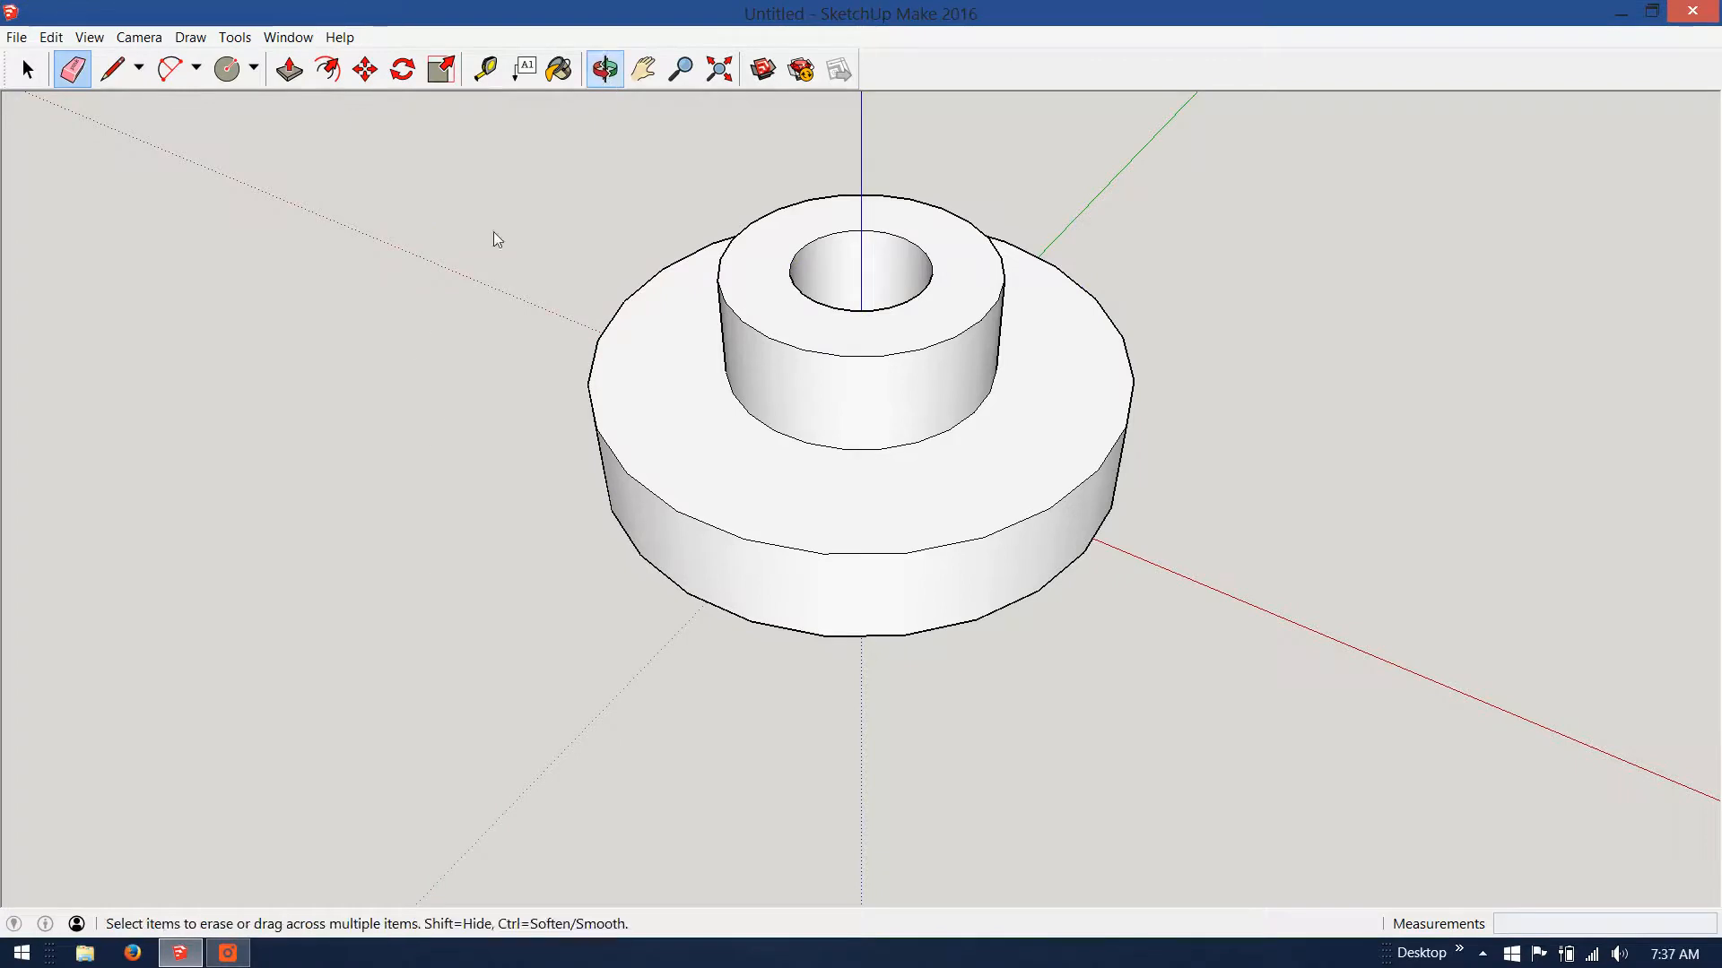
Step: Examine the stepped part and its bore from several angles, measure across the raised hub, and check the base's outer edge
{"action": "left_click", "coordinate": [605, 69]}
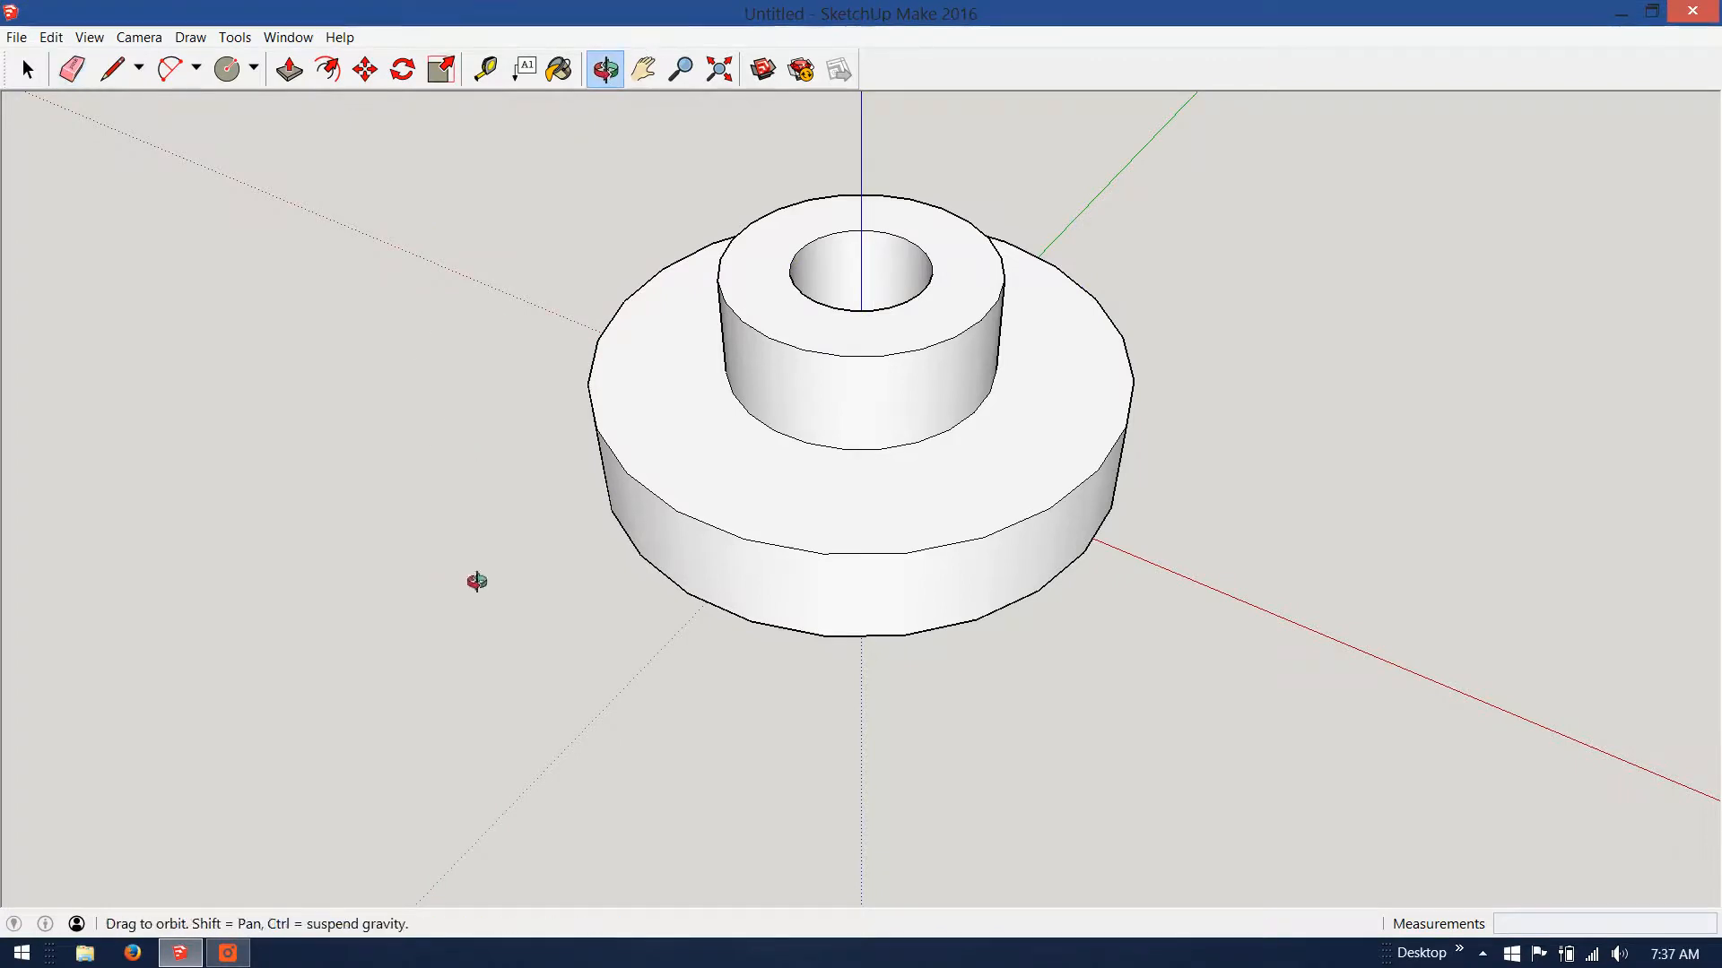
{"action": "left_click_drag", "start_coordinate": [469, 576], "coordinate": [526, 278]}
{"action": "left_click_drag", "start_coordinate": [435, 585], "coordinate": [449, 200]}
{"action": "left_click_drag", "start_coordinate": [422, 500], "coordinate": [465, 664]}
{"action": "left_click_drag", "start_coordinate": [445, 331], "coordinate": [431, 625]}
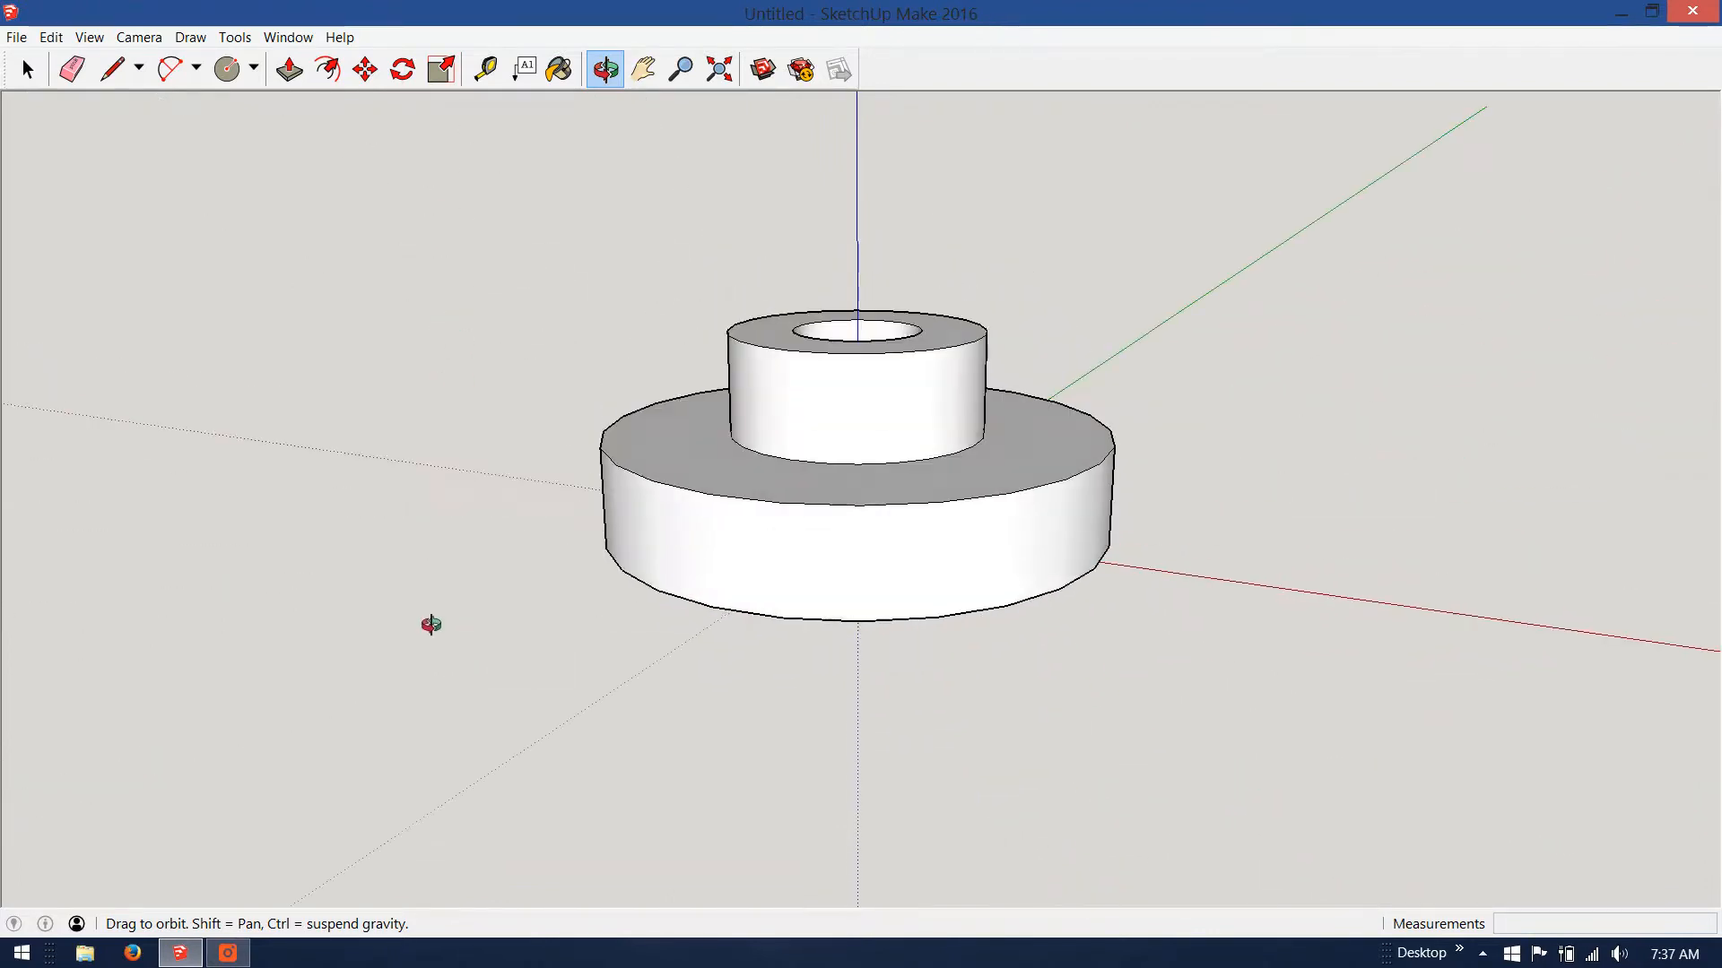
{"action": "left_click_drag", "start_coordinate": [417, 458], "coordinate": [358, 573]}
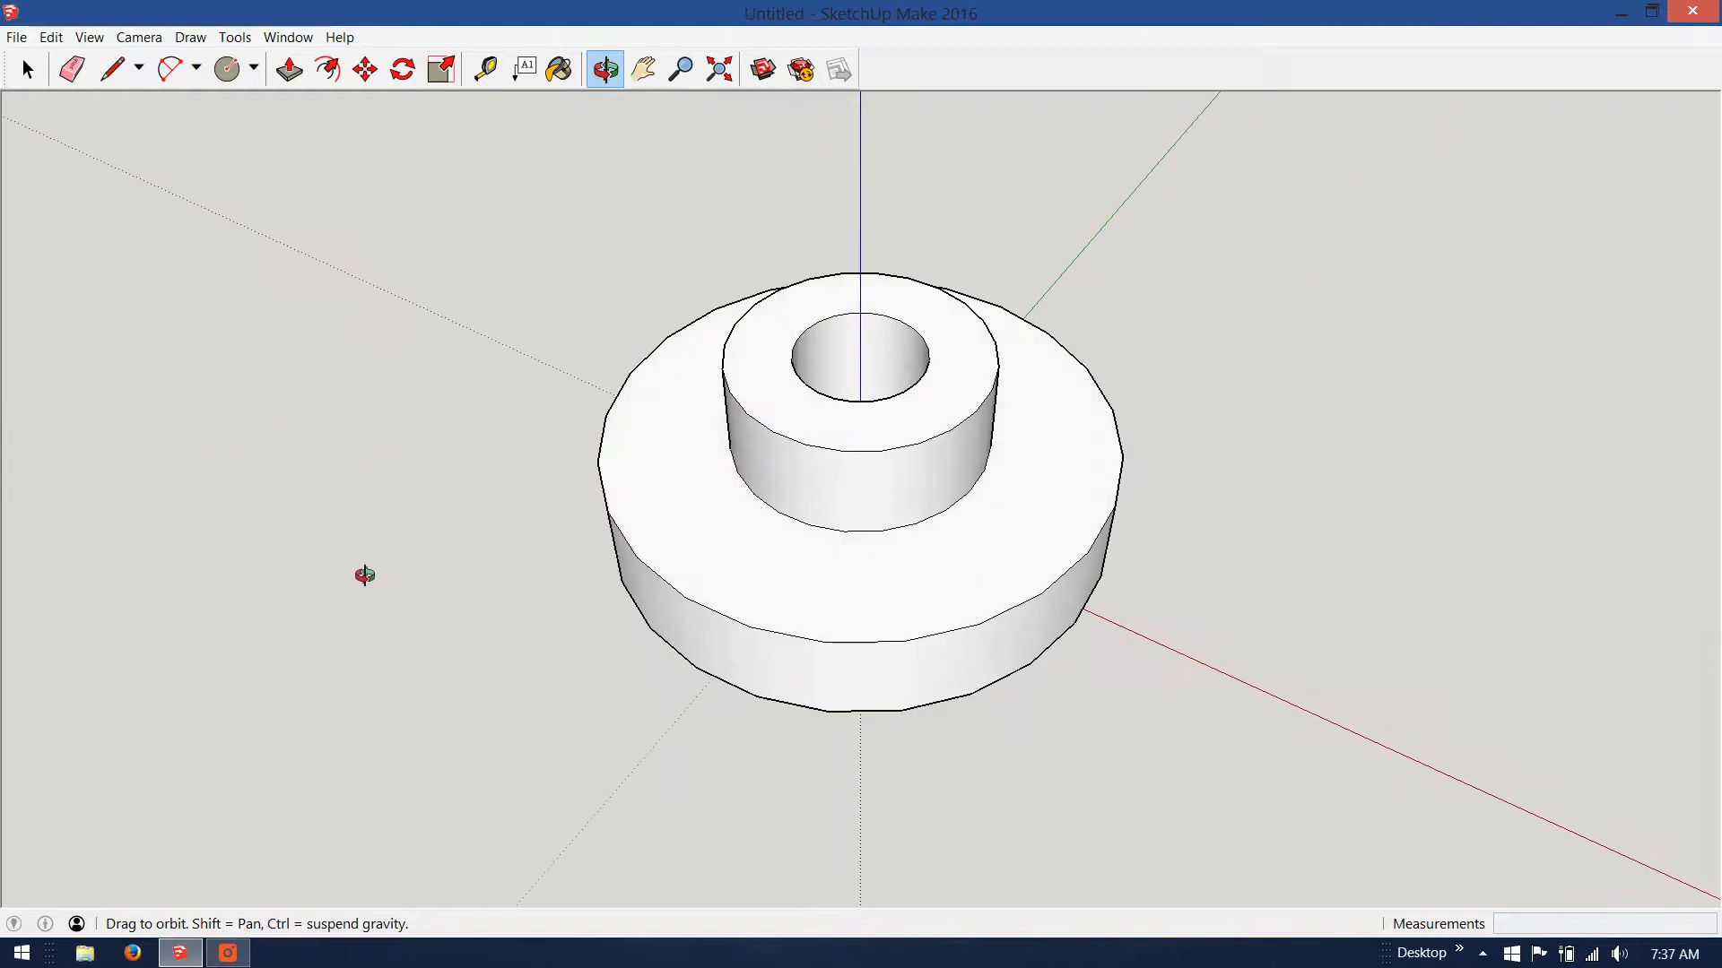
{"action": "left_click_drag", "start_coordinate": [434, 308], "coordinate": [406, 521]}
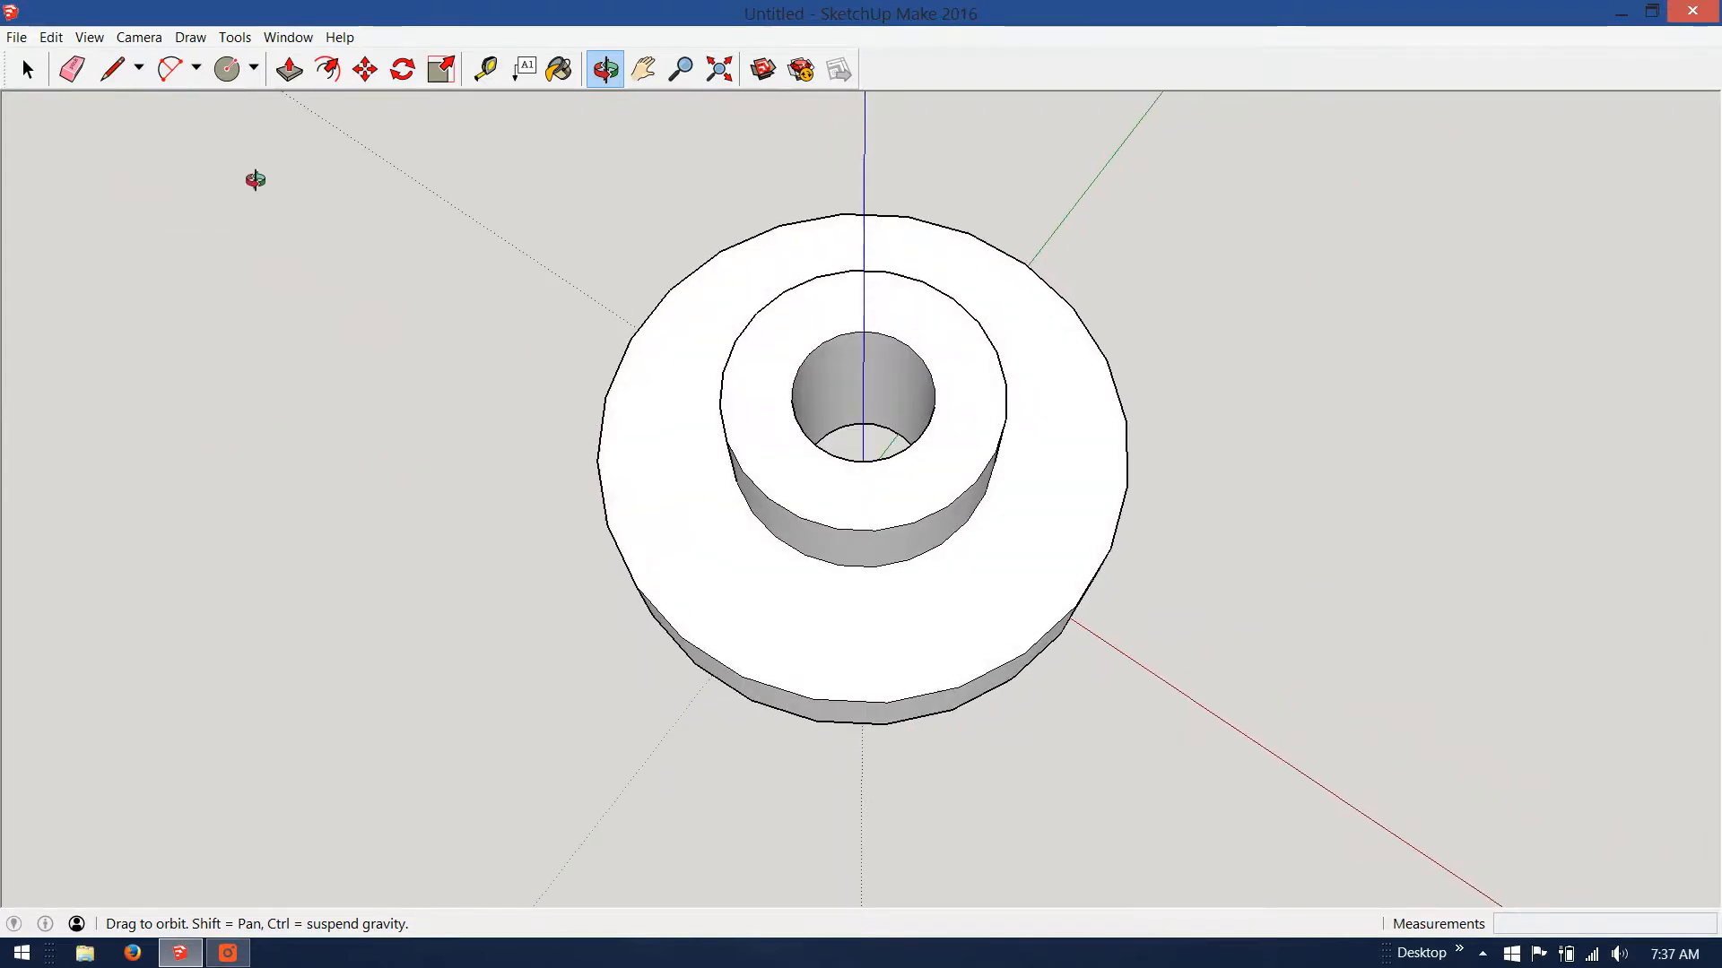
{"action": "left_click", "coordinate": [488, 69]}
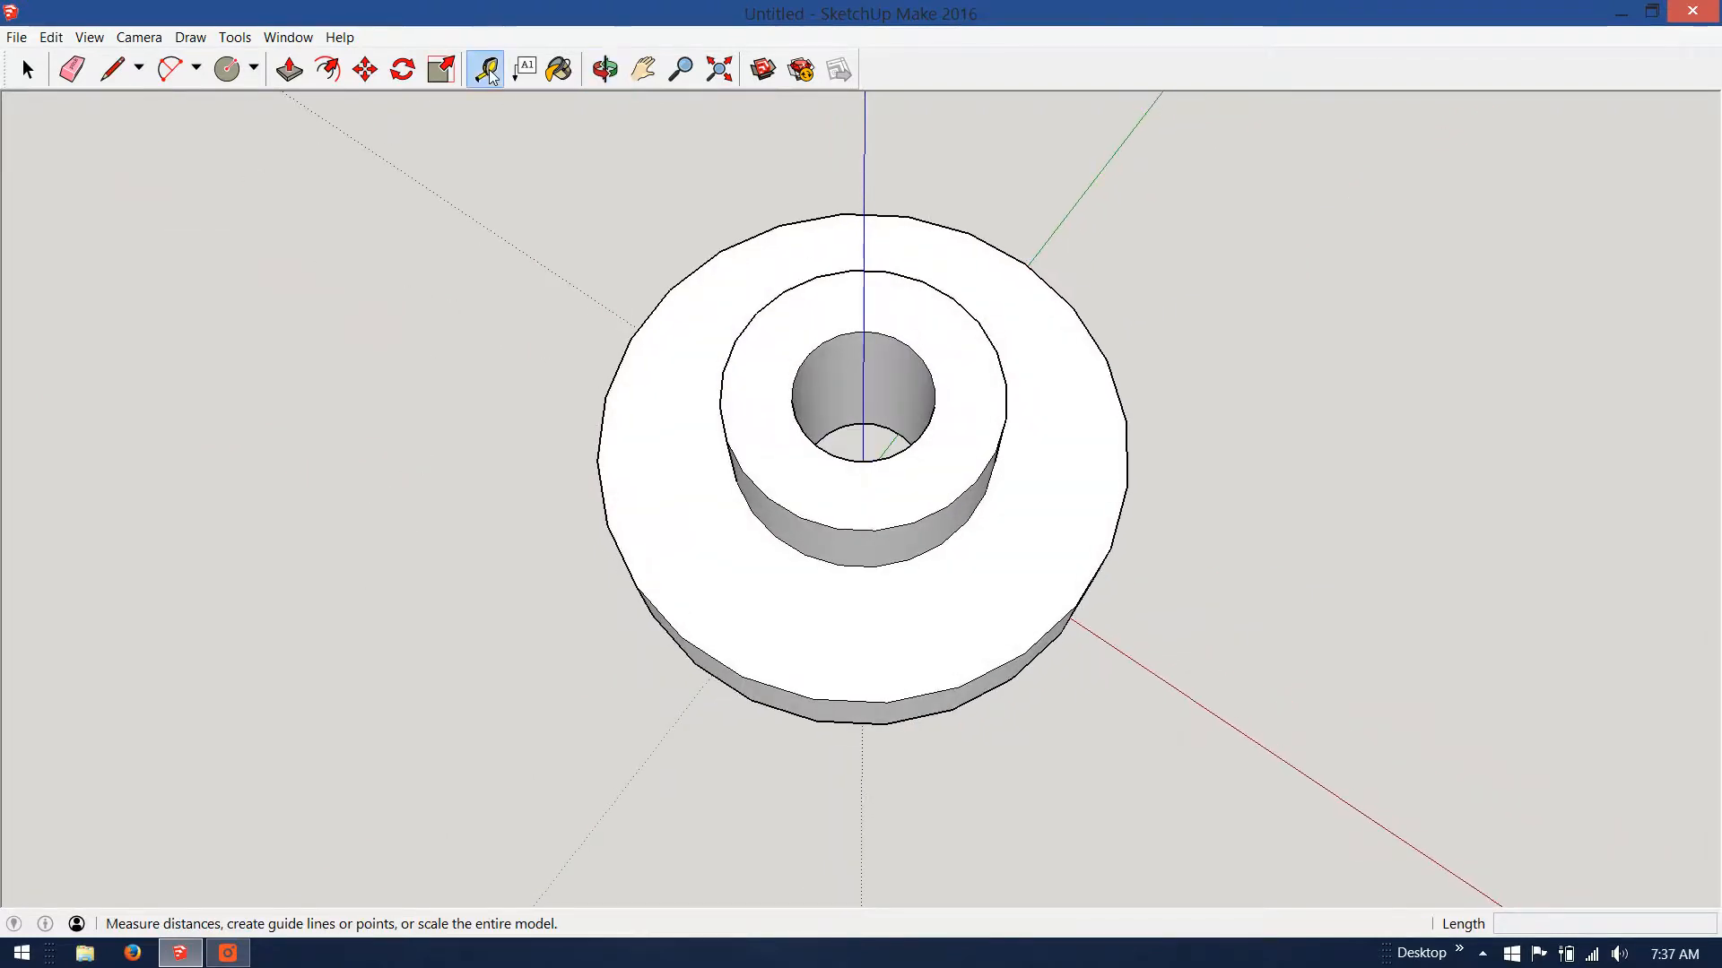
{"action": "left_click", "coordinate": [735, 412]}
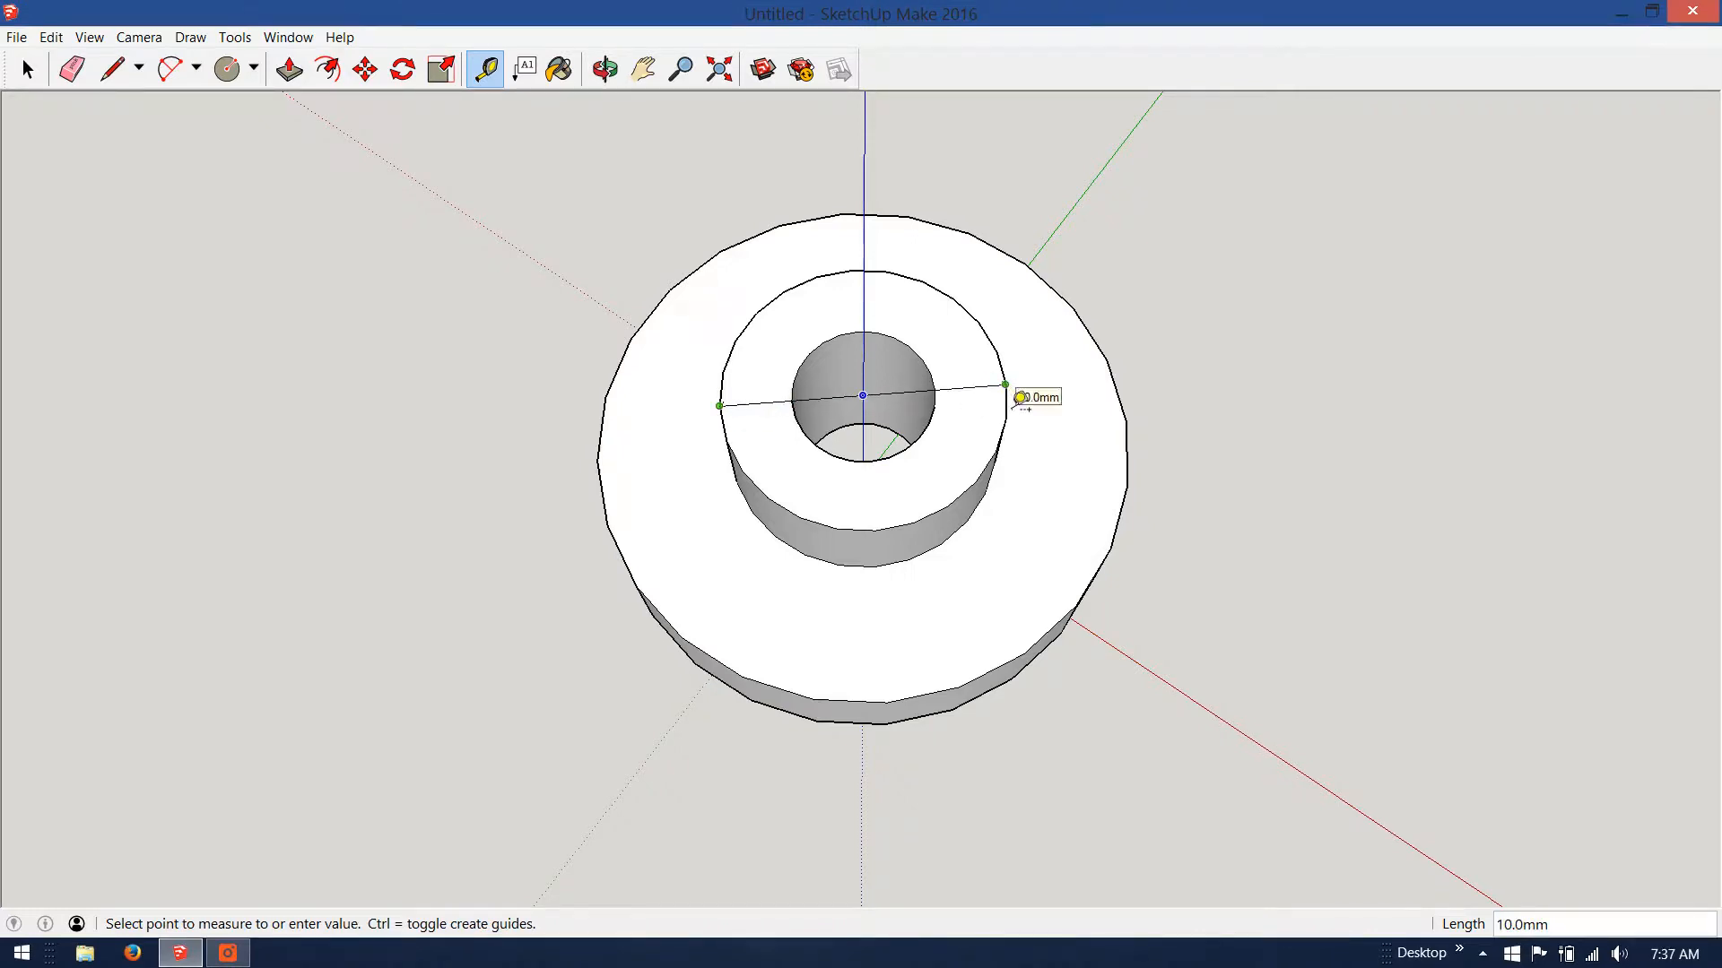
{"action": "key", "text": "Escape"}
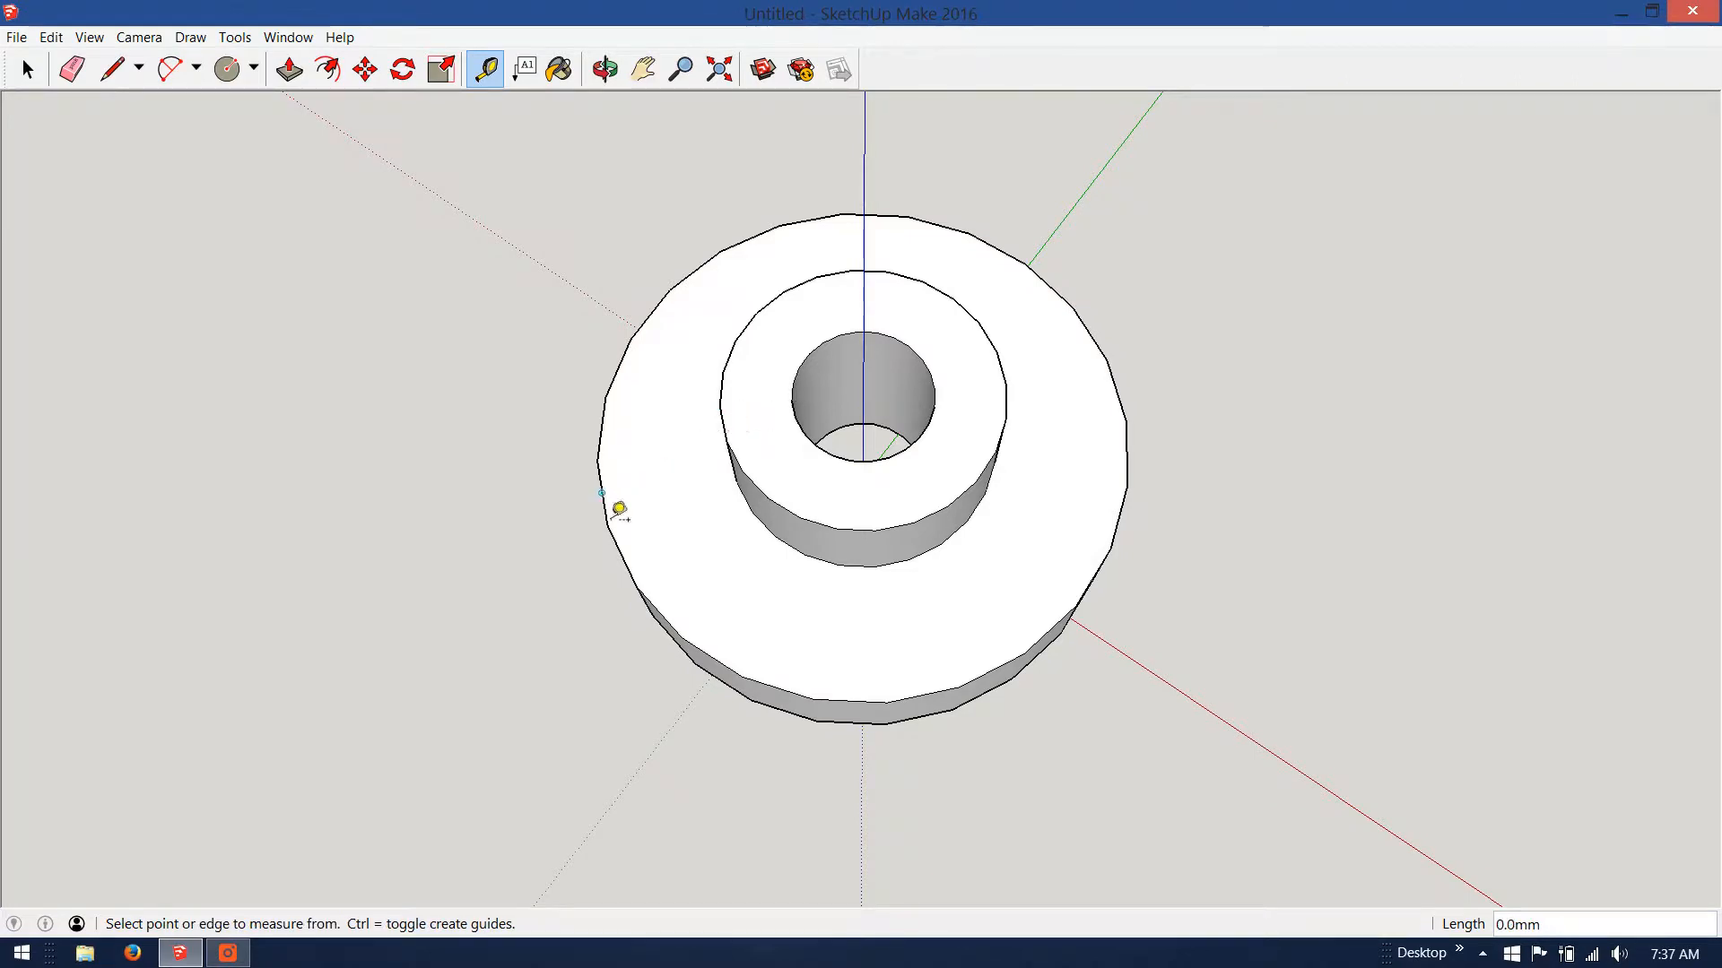
{"action": "left_click", "coordinate": [599, 462]}
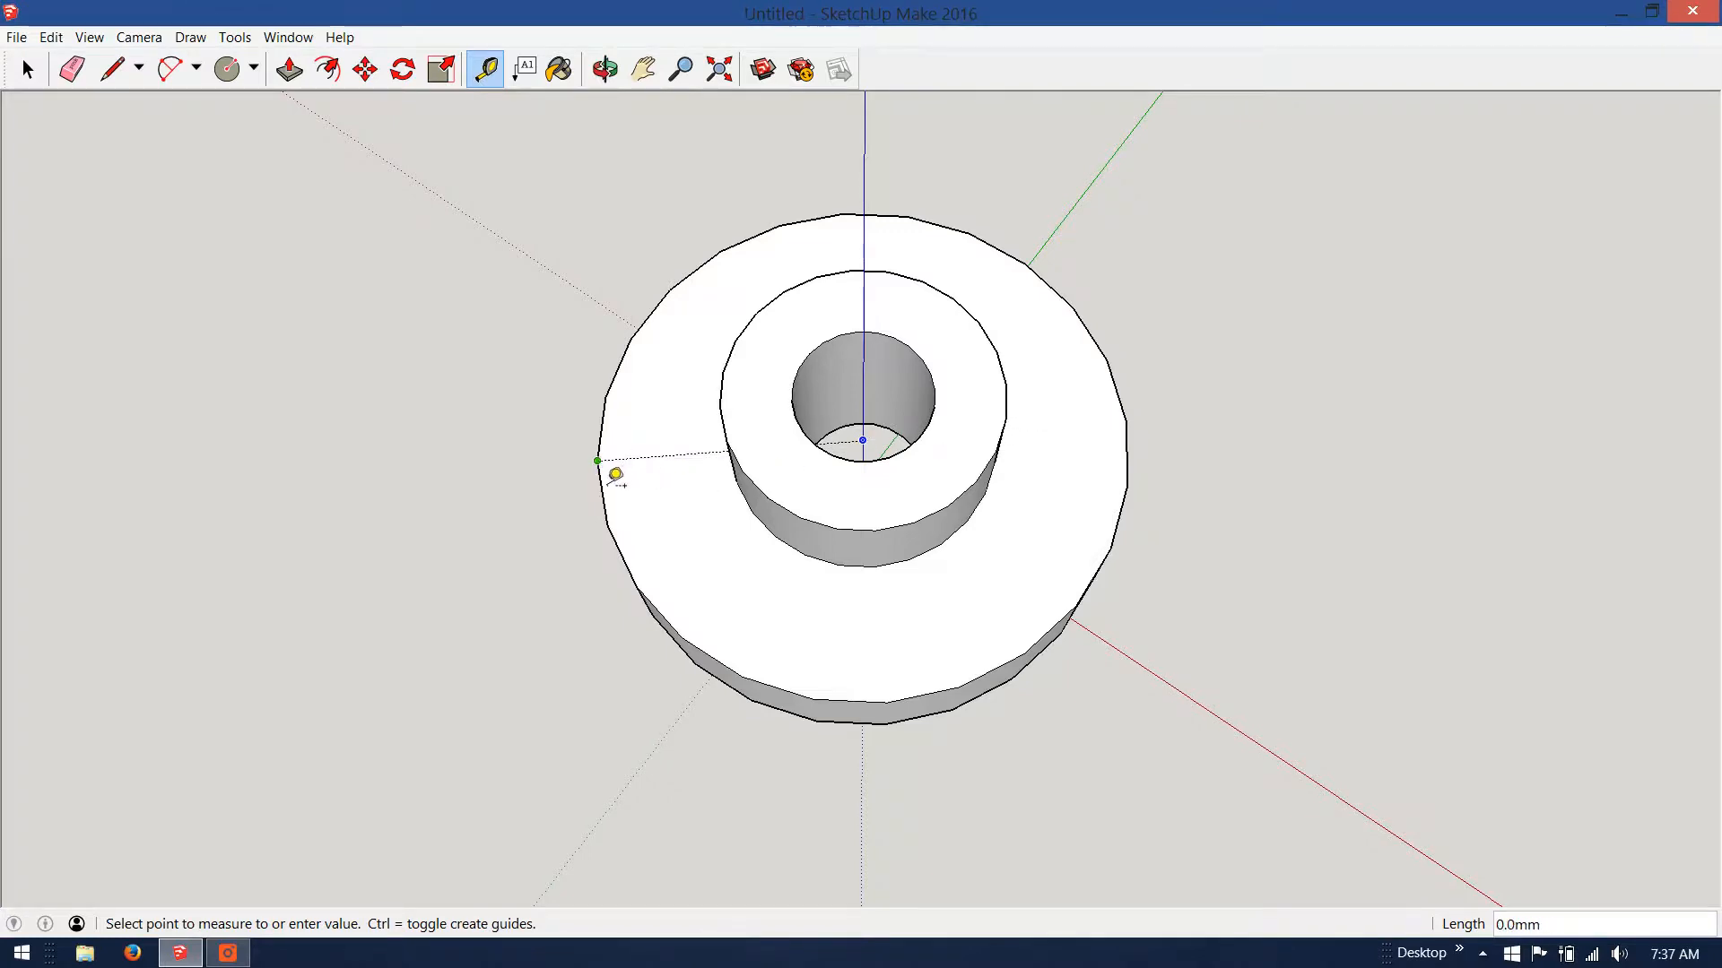
{"action": "key", "text": "Escape"}
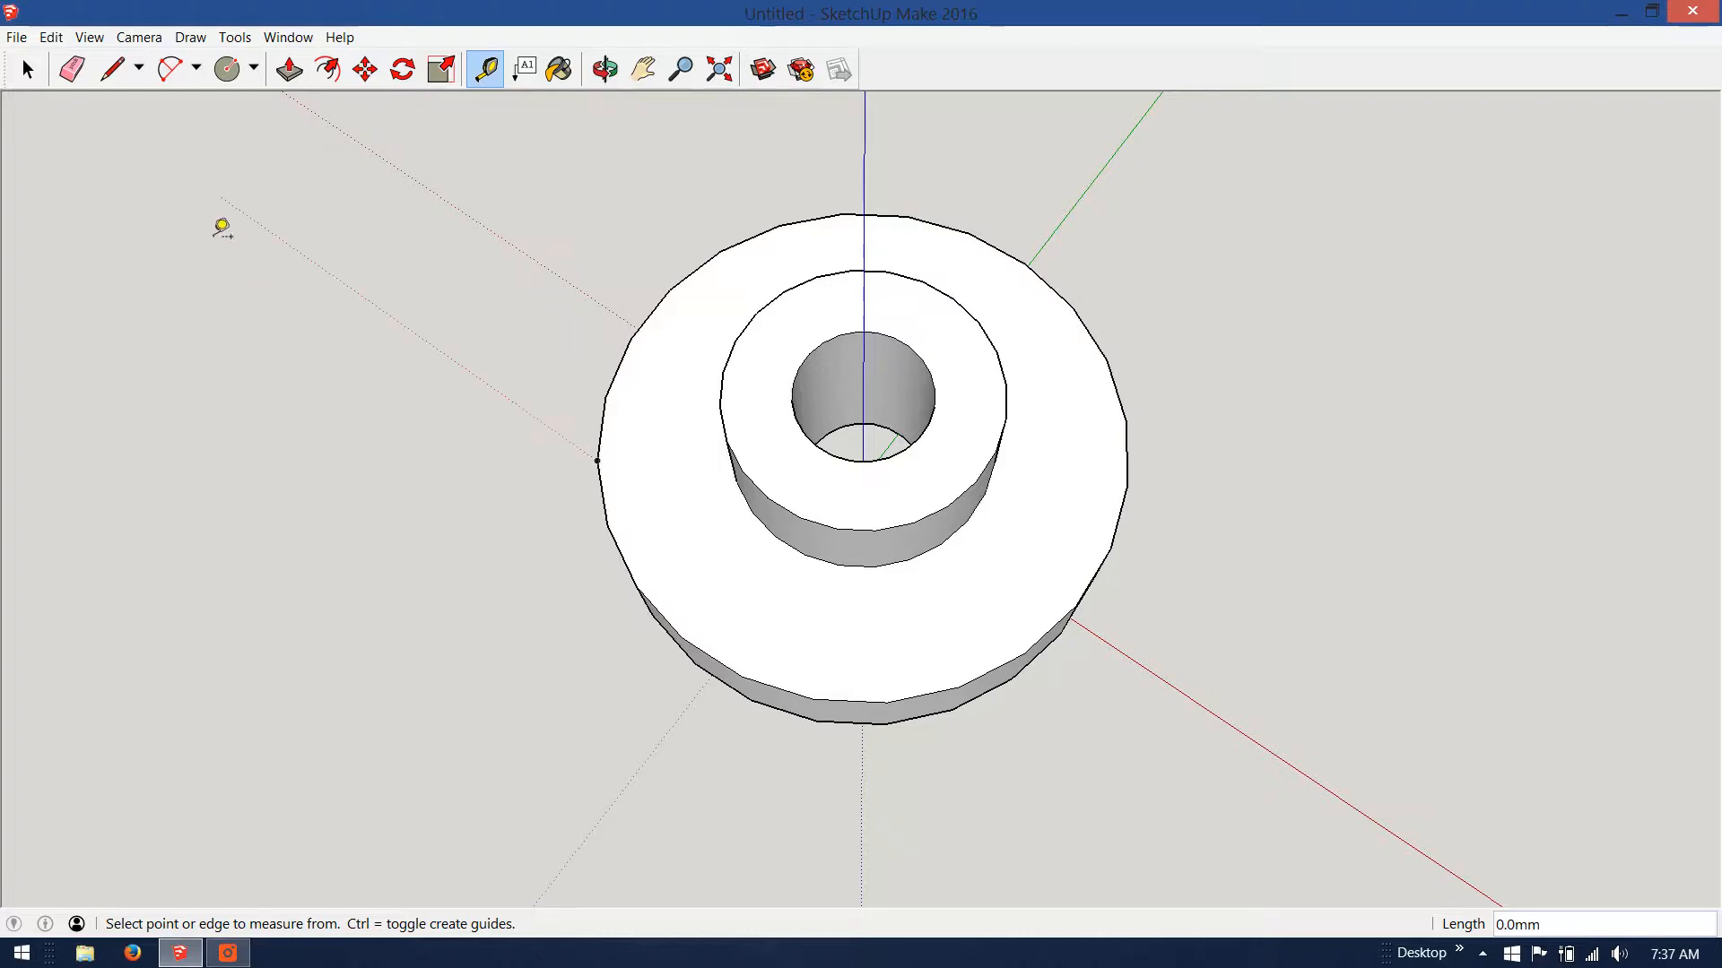
Step: Search the Extension Warehouse for "stl" and view the SketchUp STL extension's page
{"action": "left_click", "coordinate": [108, 85]}
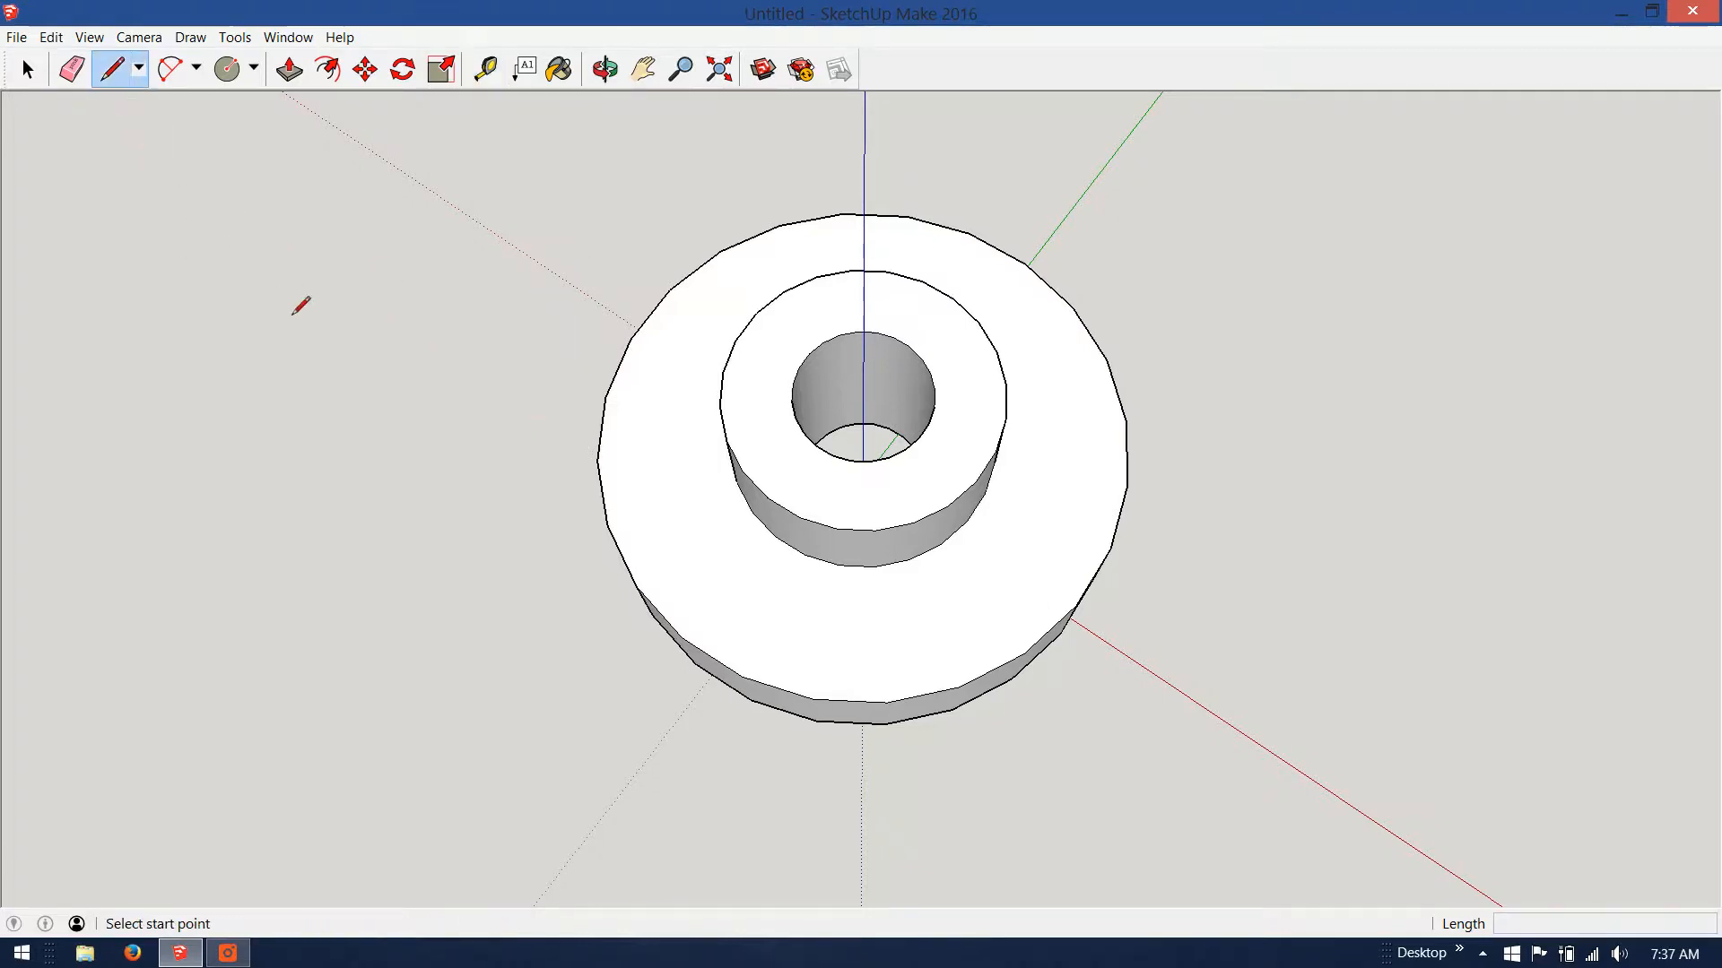
{"action": "left_click", "coordinate": [803, 71]}
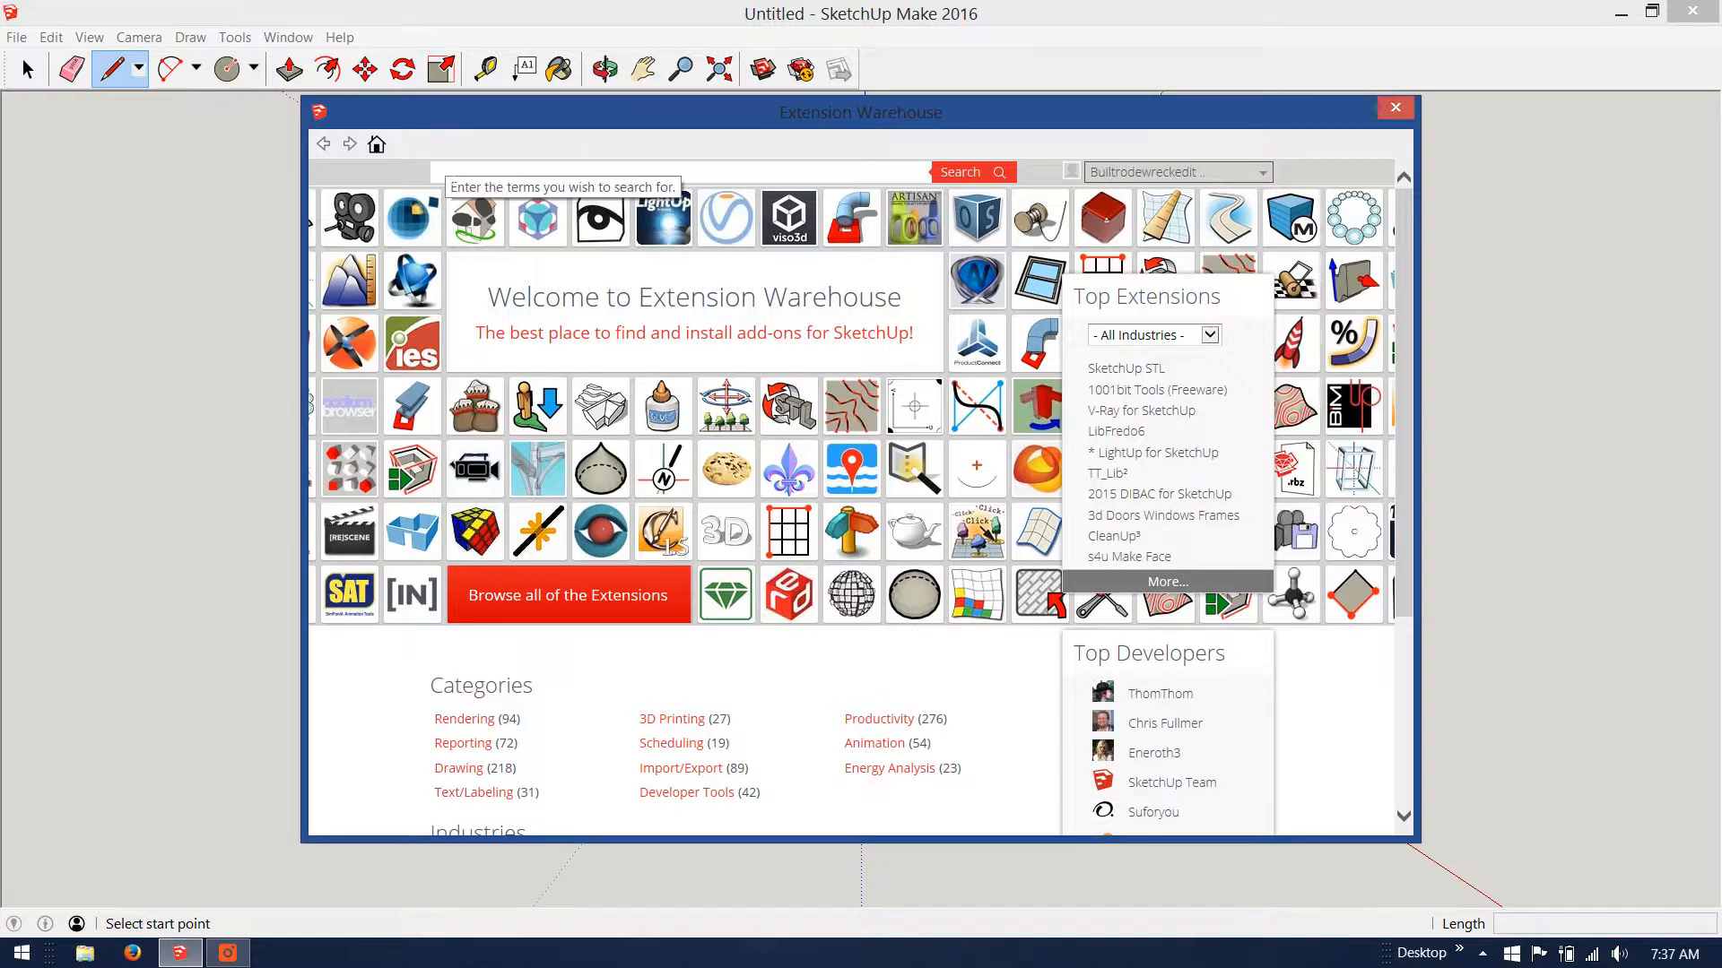
{"action": "type", "text": "stl"}
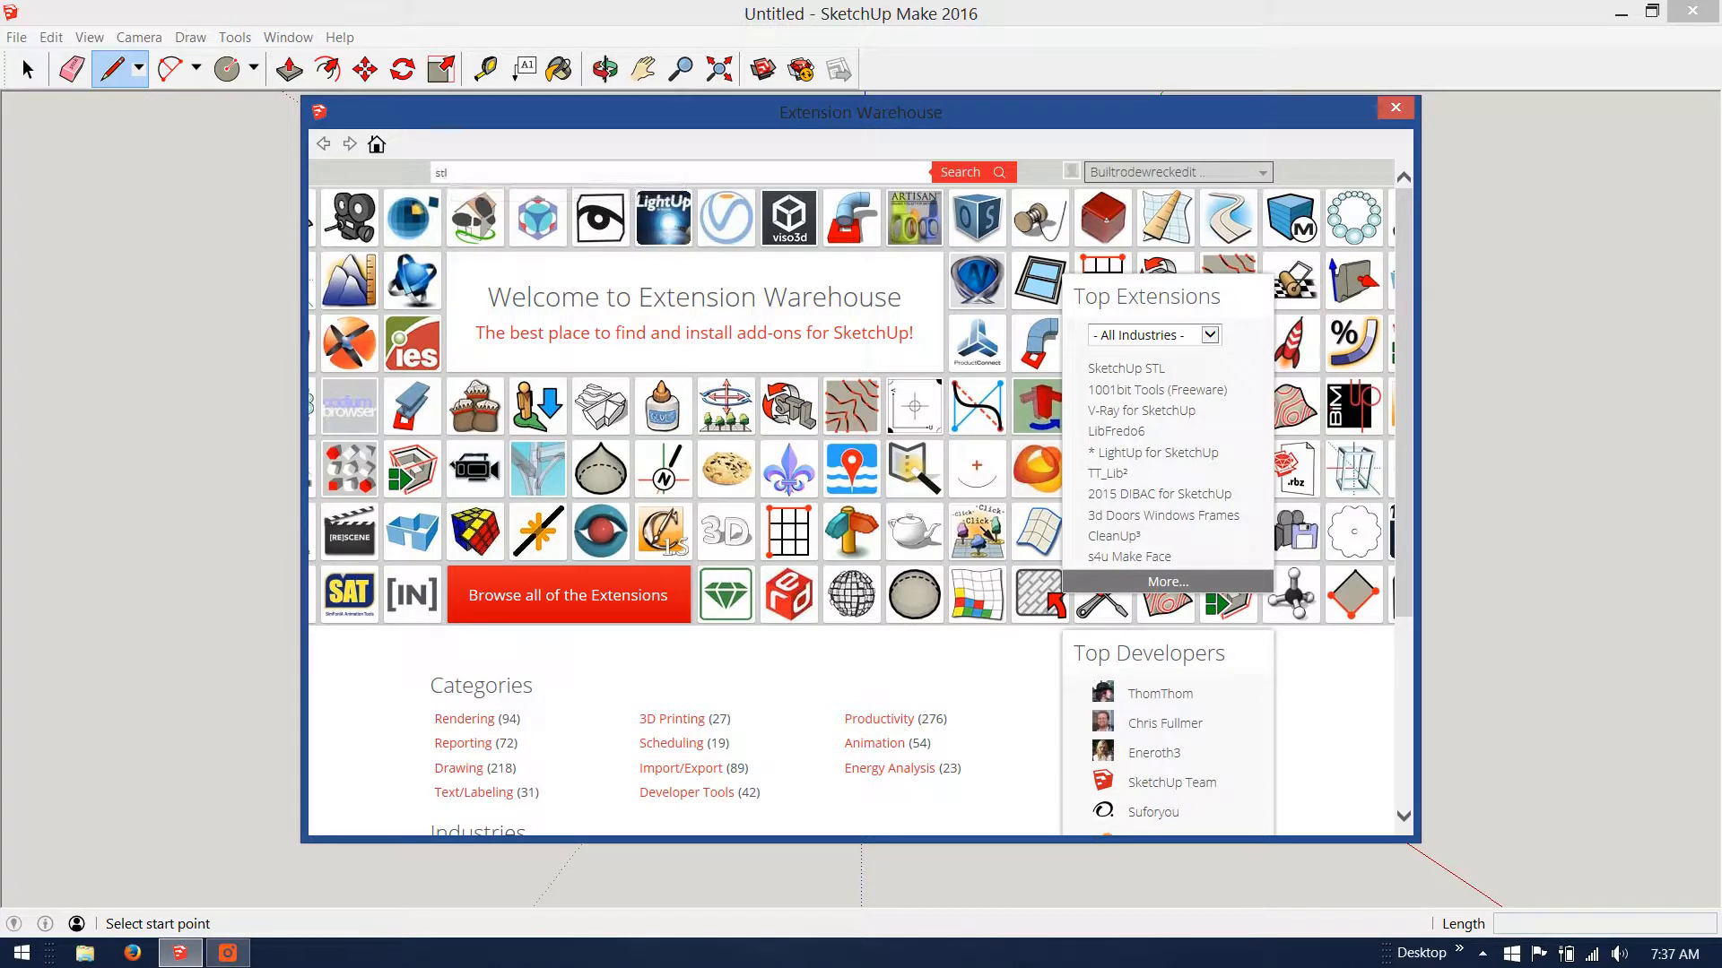
{"action": "key", "text": "Return"}
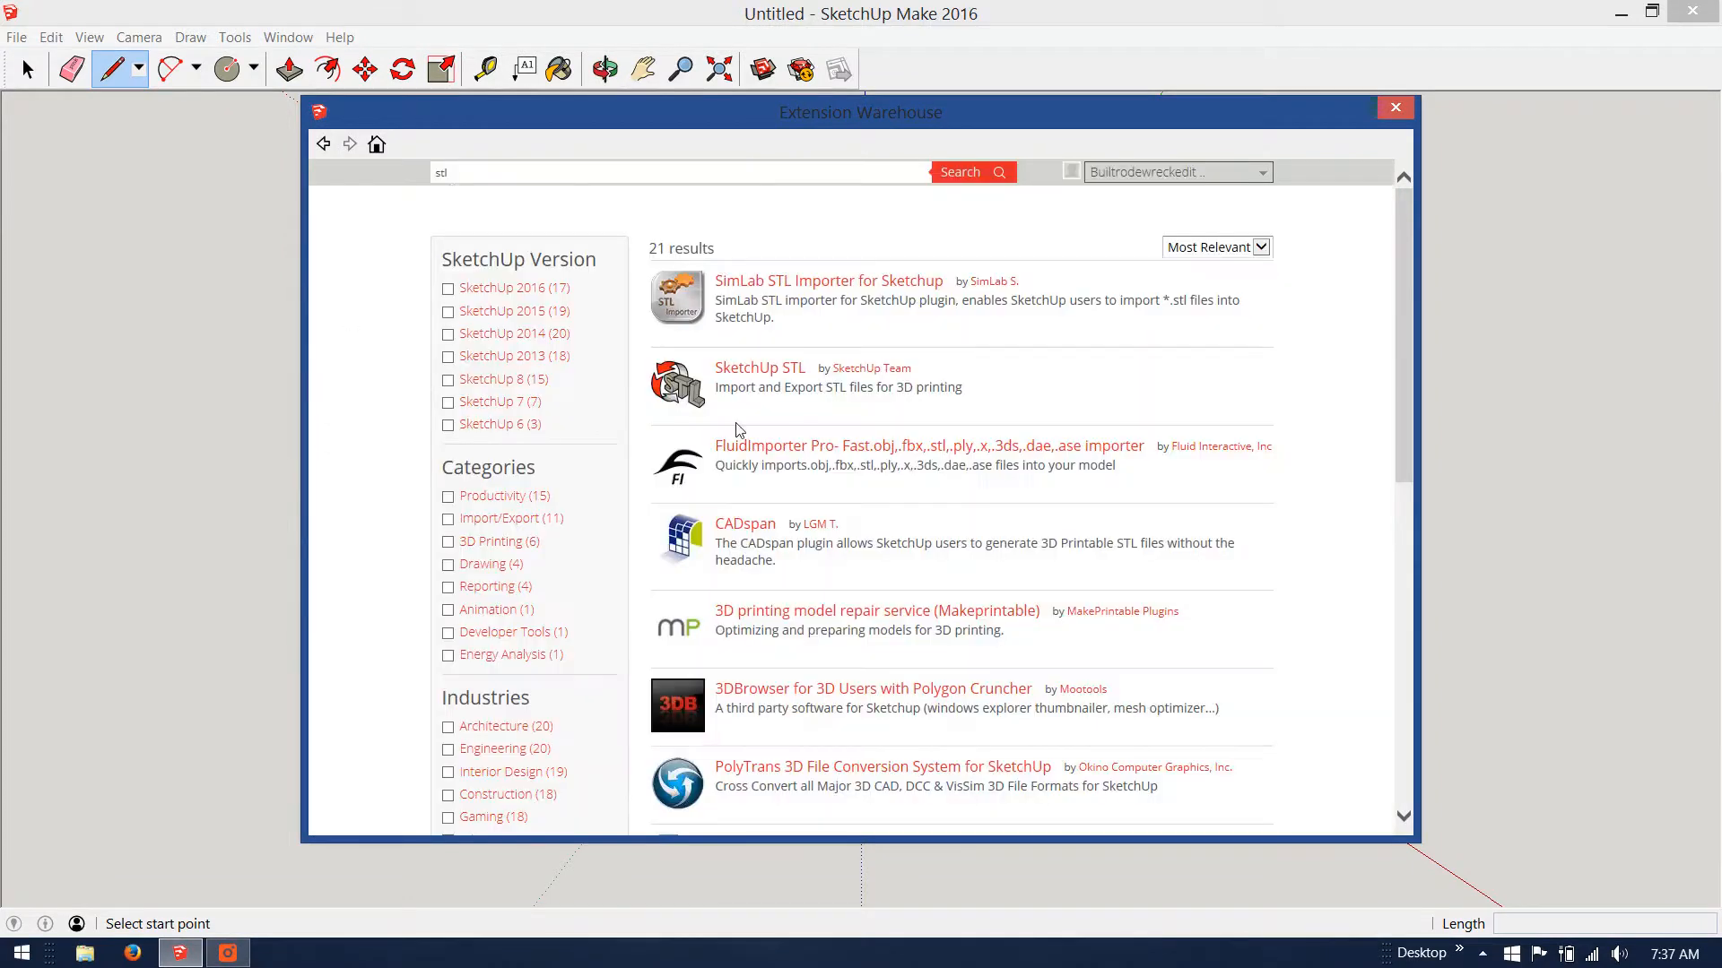
{"action": "left_click", "coordinate": [753, 372]}
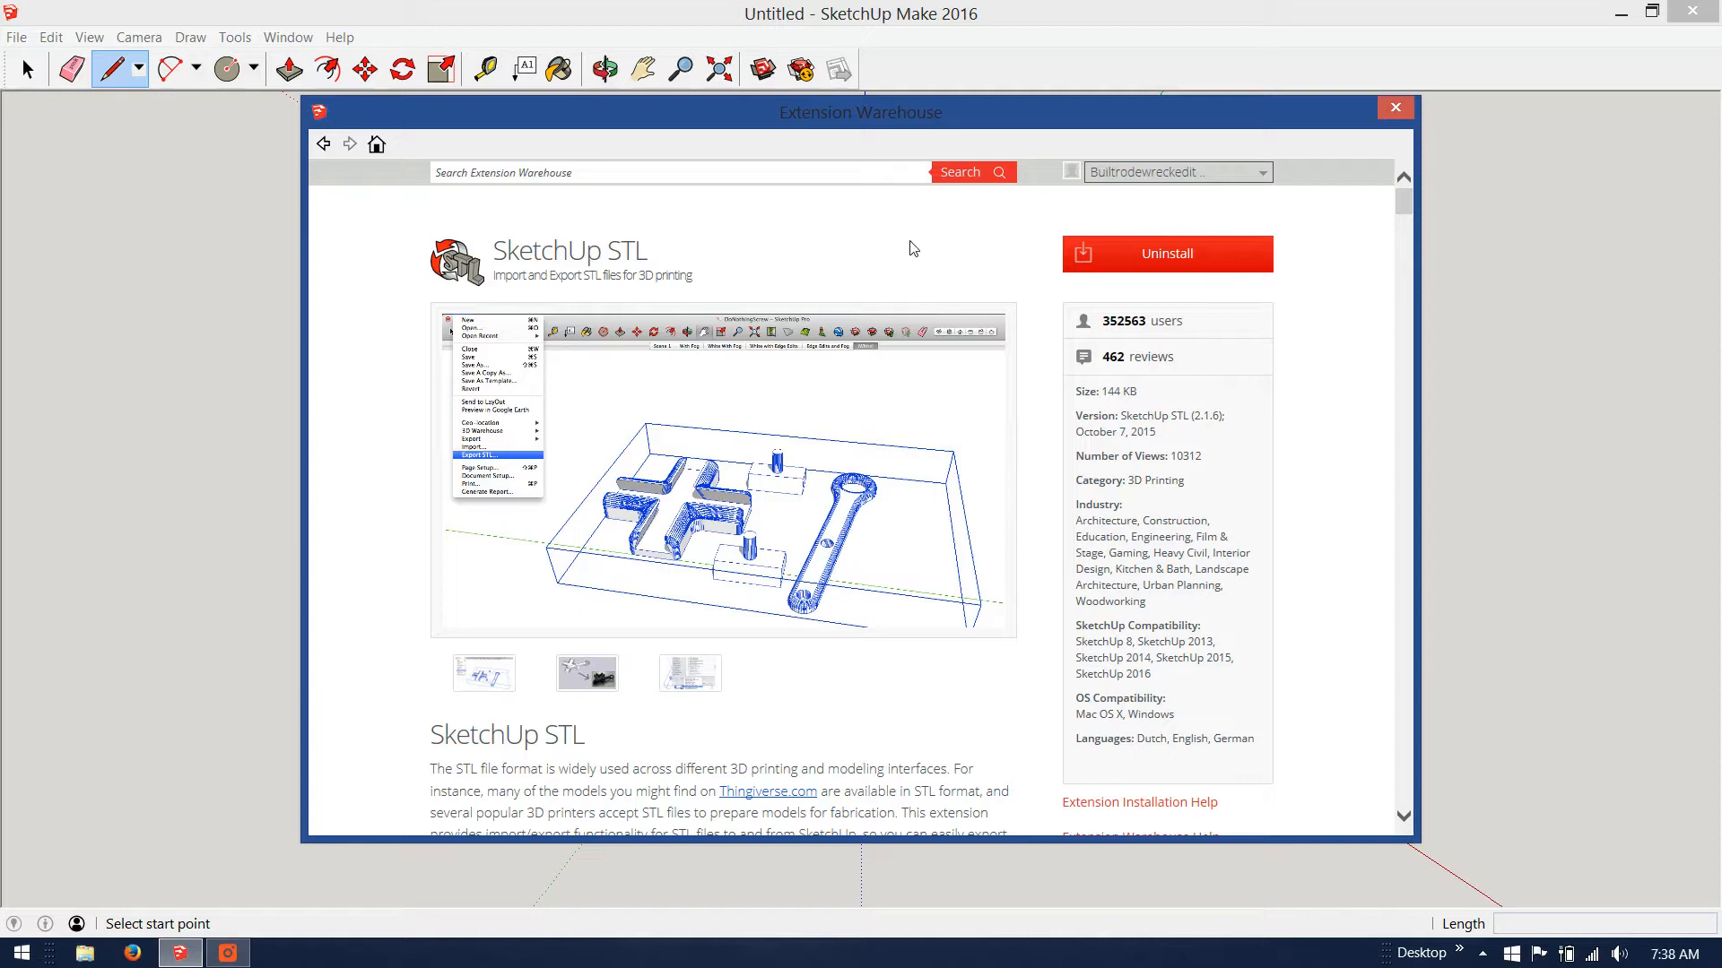
{"action": "left_click", "coordinate": [1397, 108]}
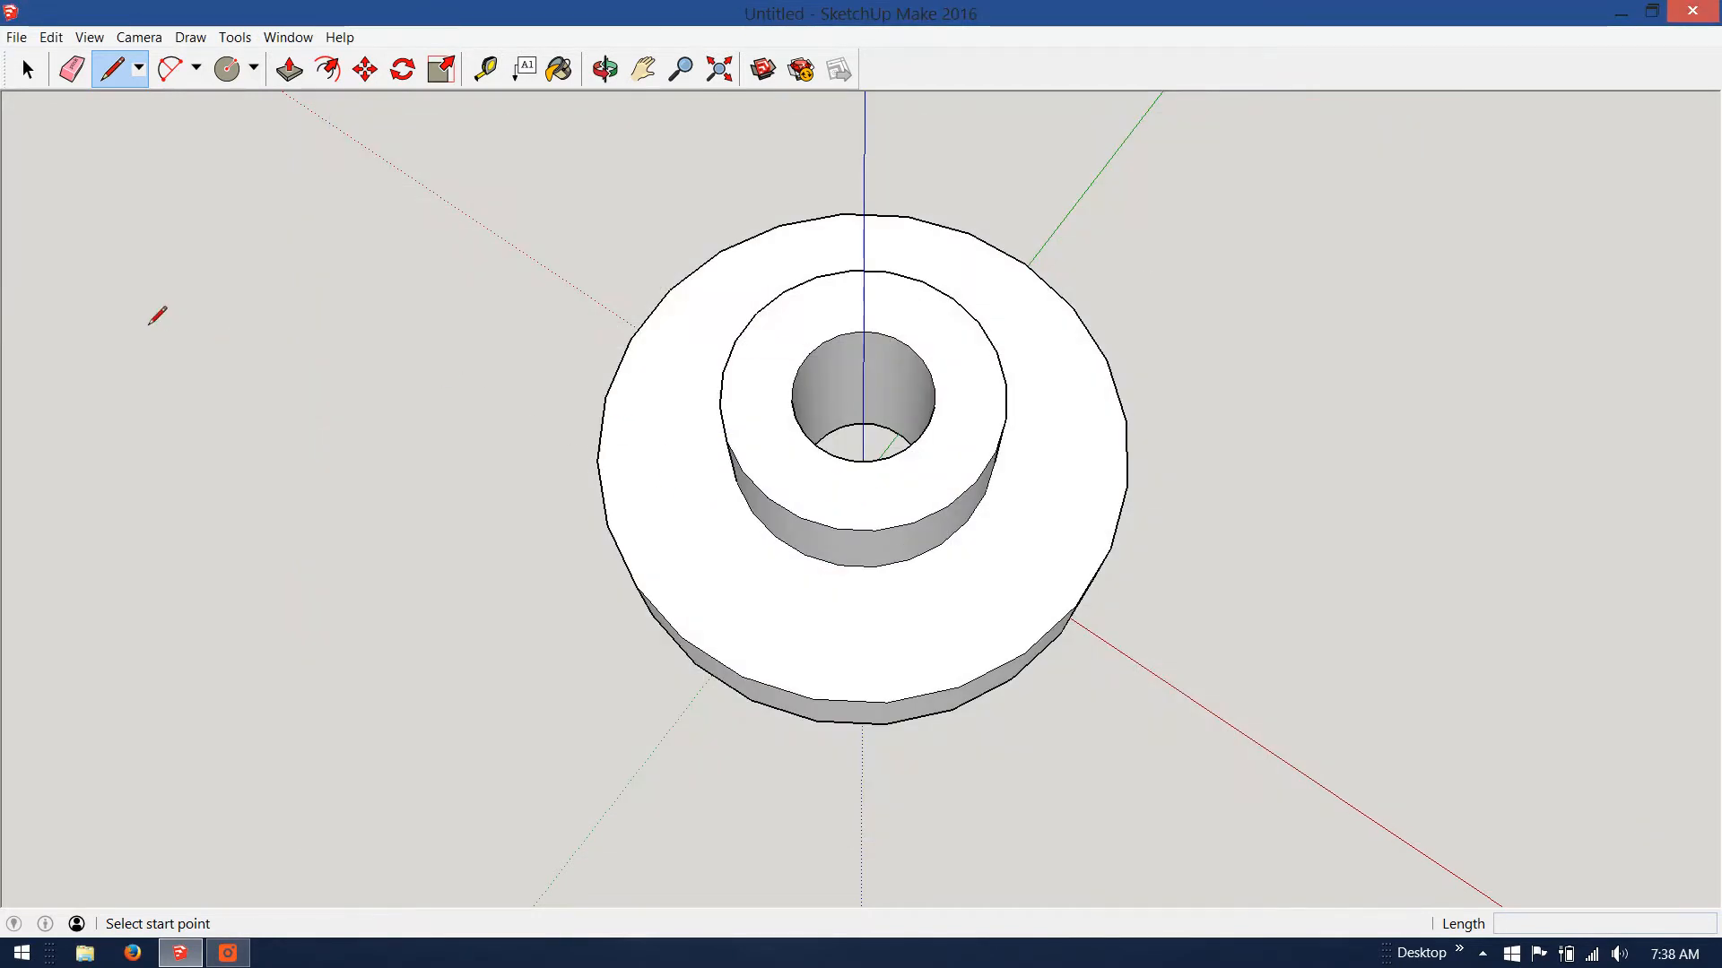
Step: Export the whole model to the Desktop as an ASCII STL file in millimetres, named washer
{"action": "left_click", "coordinate": [18, 38]}
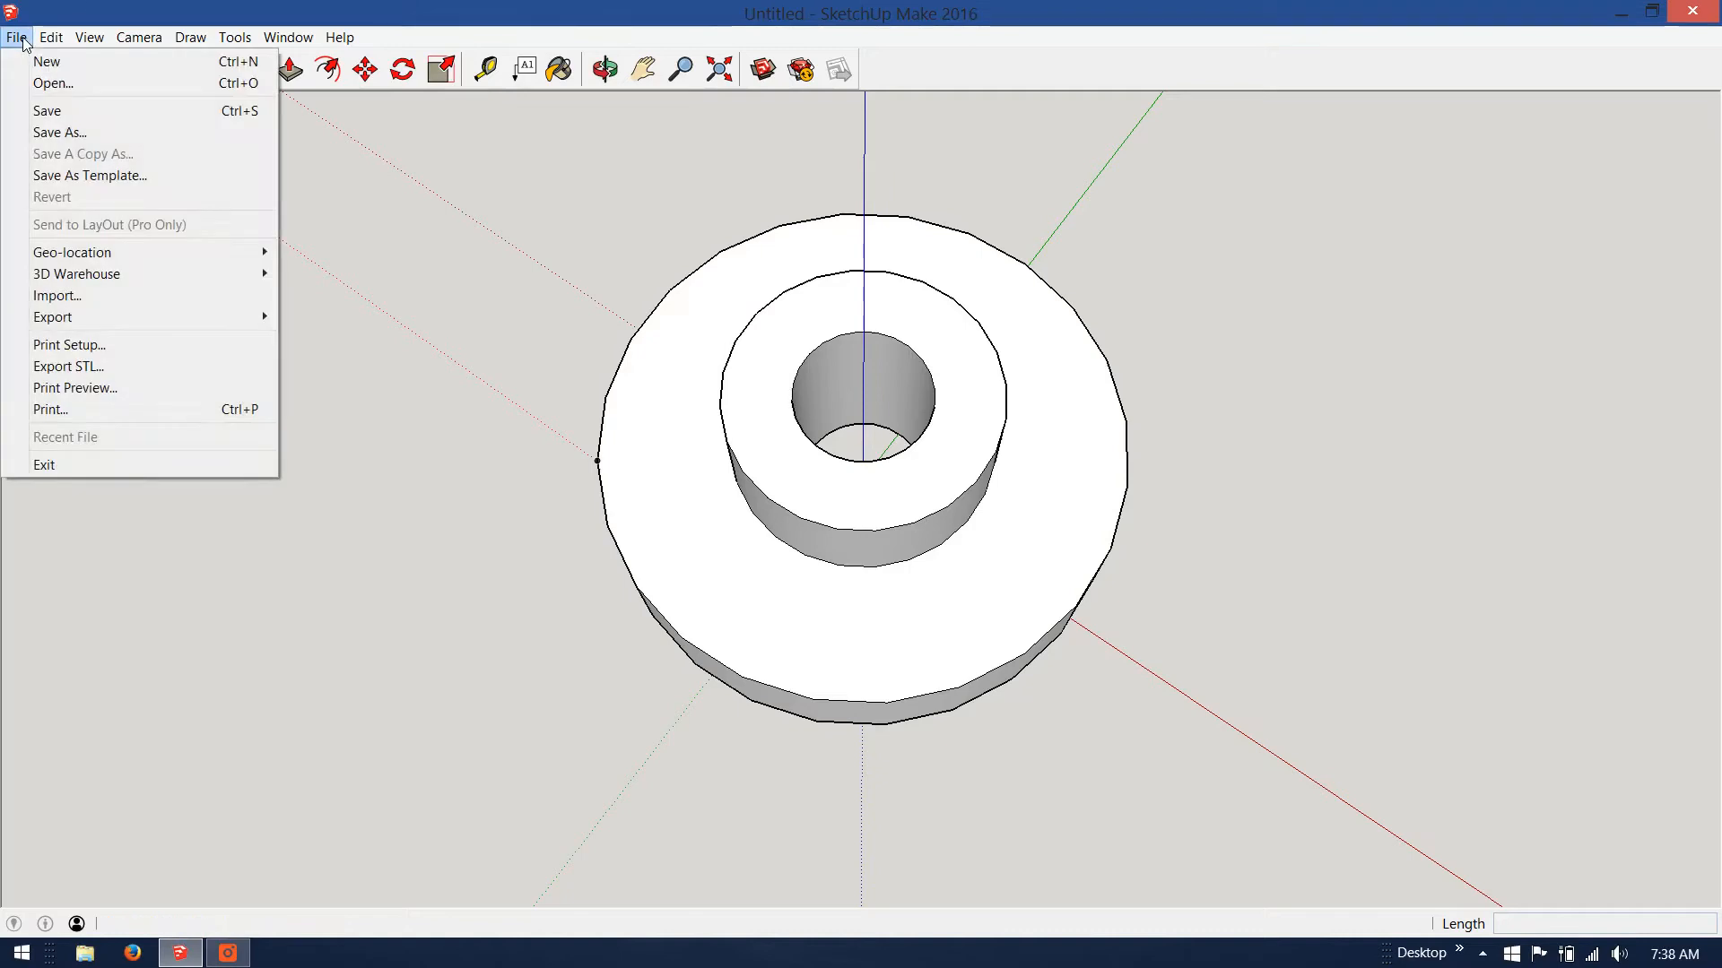
{"action": "left_click", "coordinate": [72, 365]}
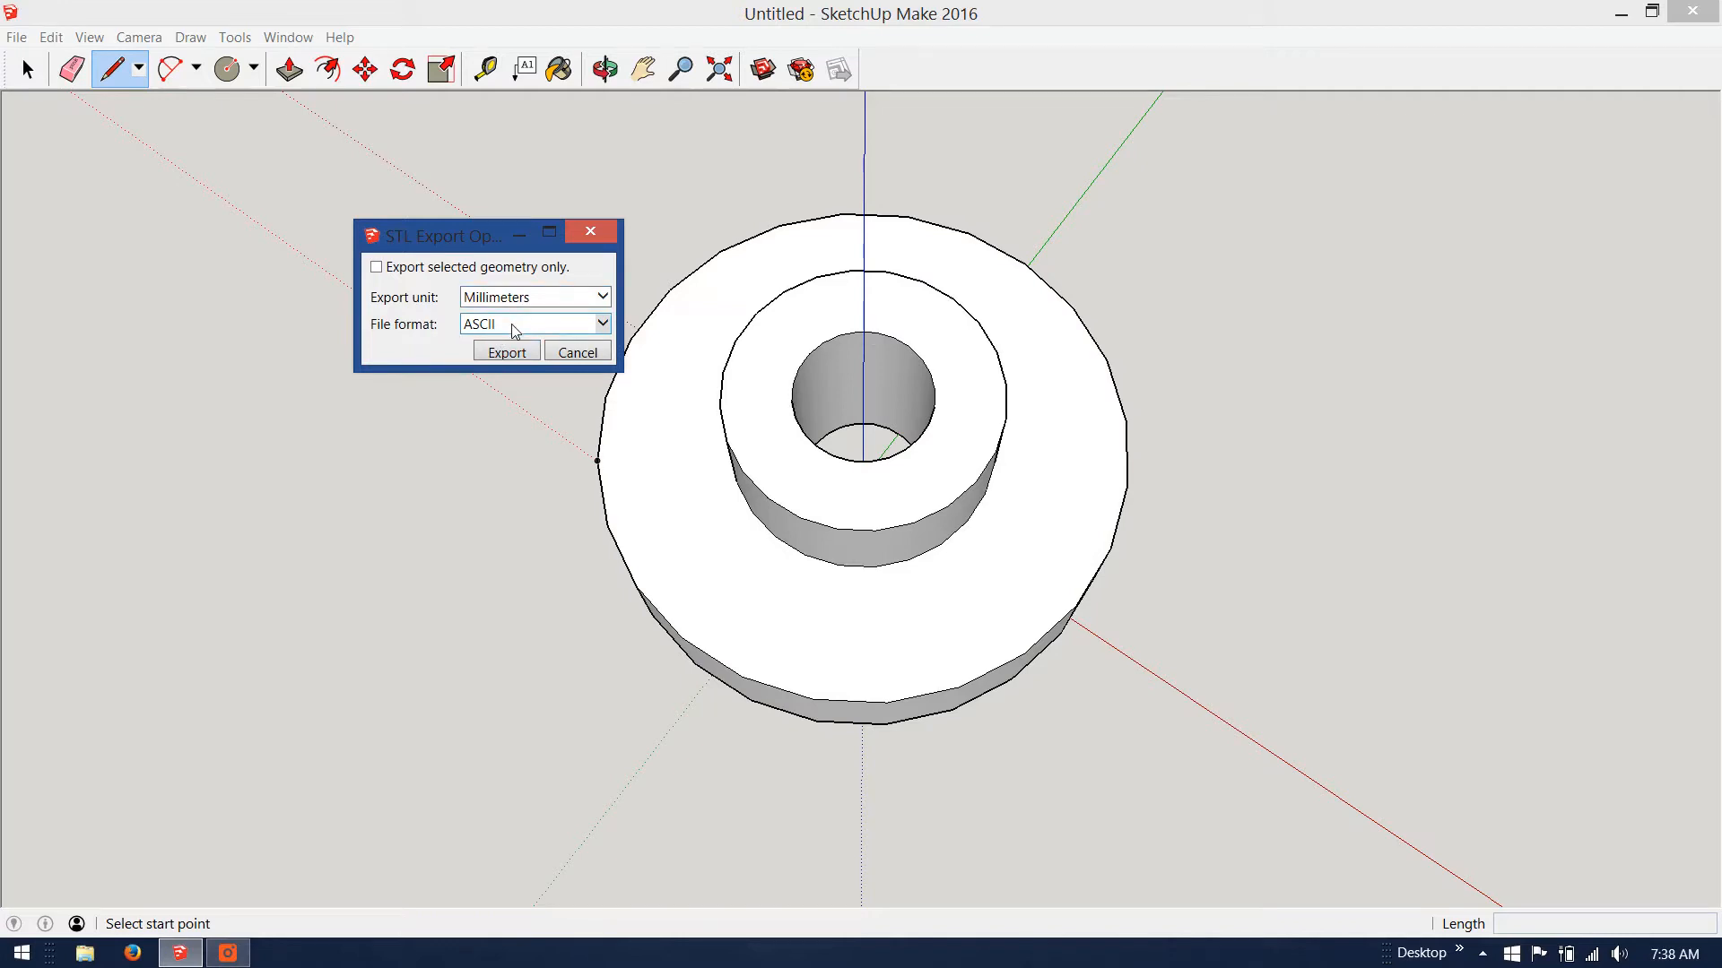
{"action": "left_click", "coordinate": [602, 323]}
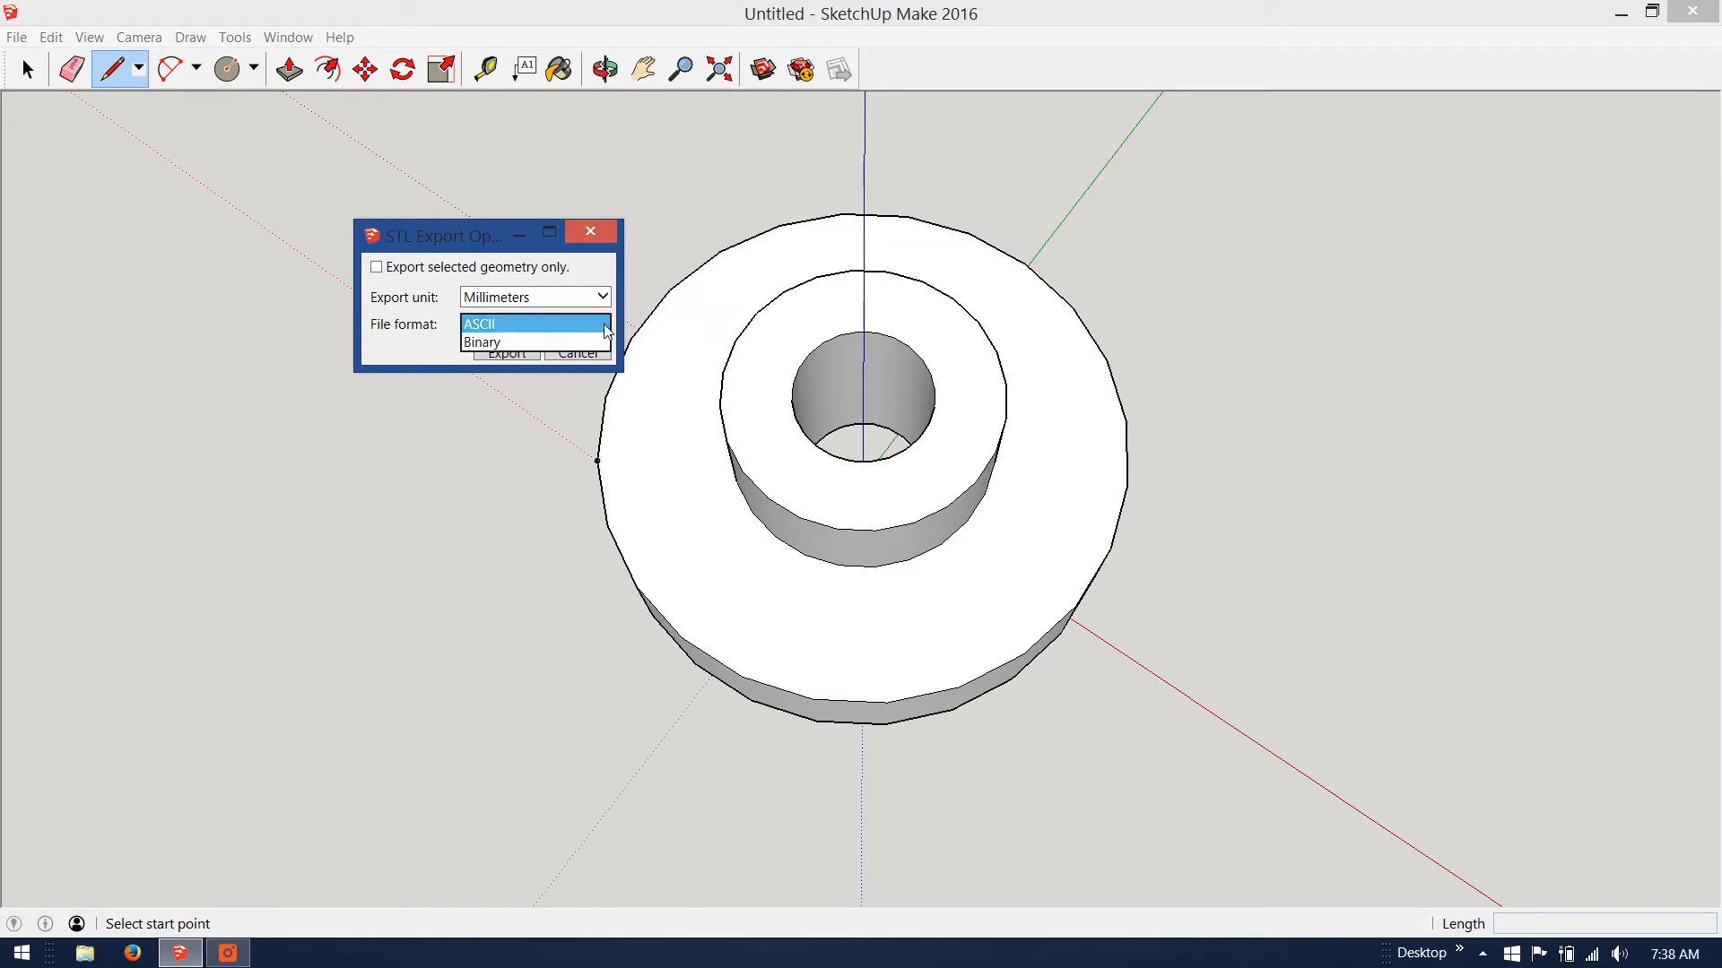
{"action": "left_click", "coordinate": [605, 329]}
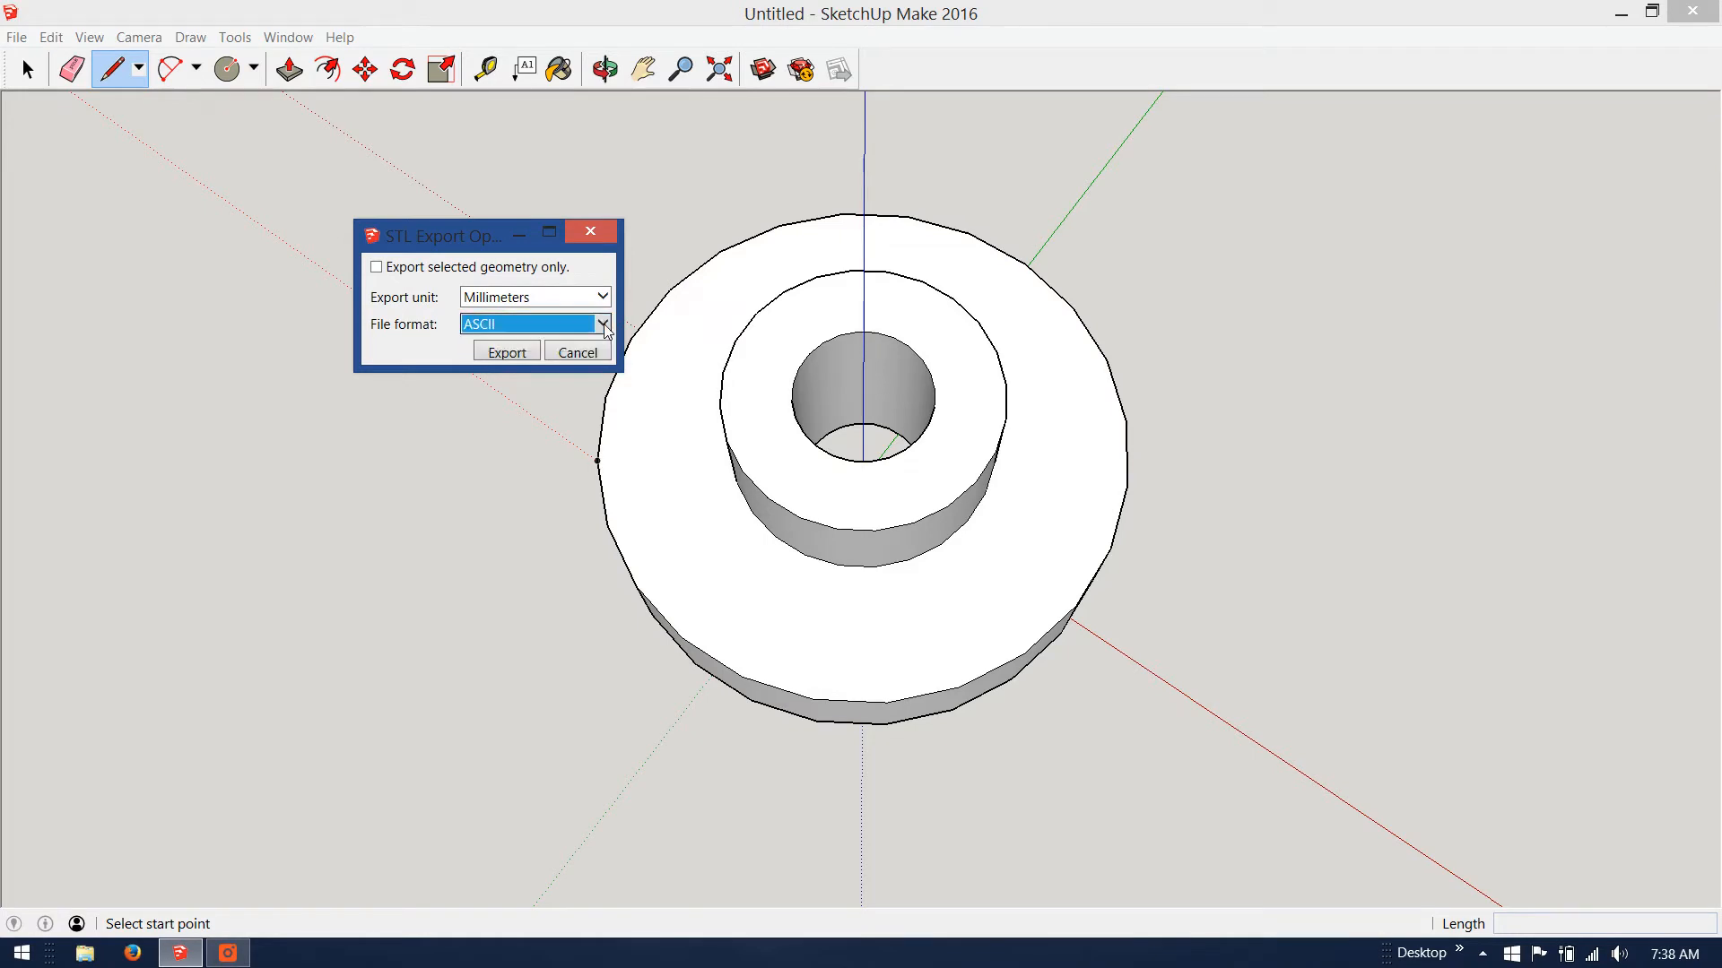
{"action": "left_click", "coordinate": [506, 351]}
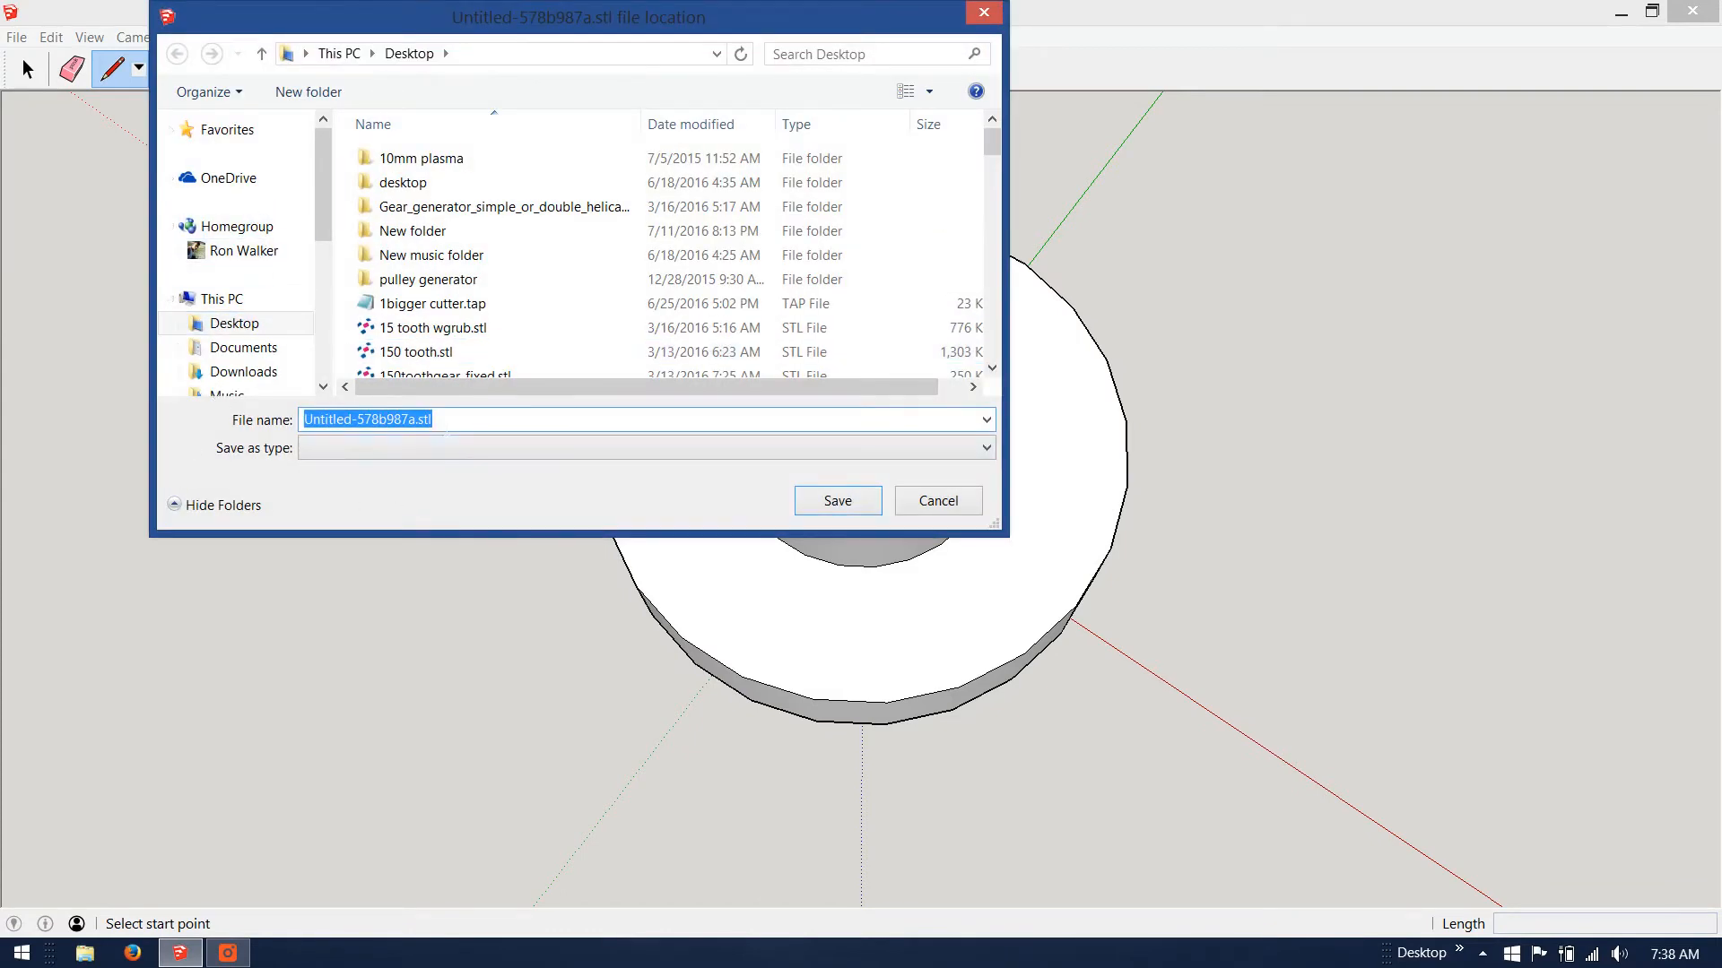
{"action": "type", "text": "washer"}
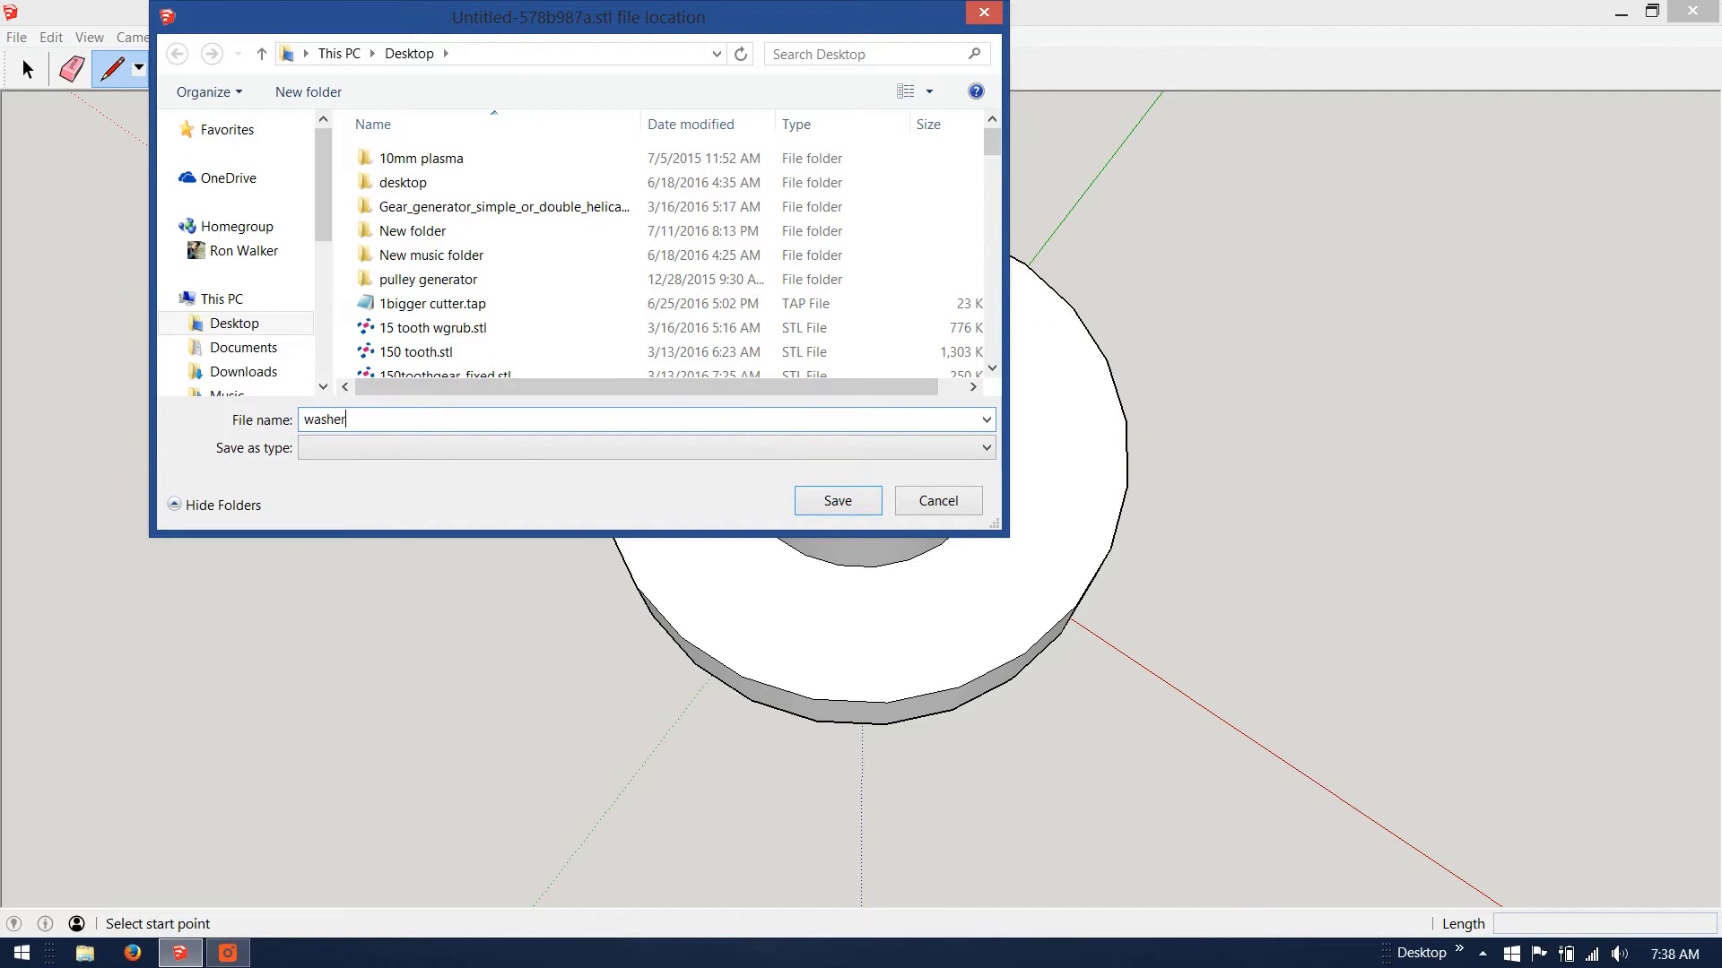
{"action": "left_click", "coordinate": [826, 507]}
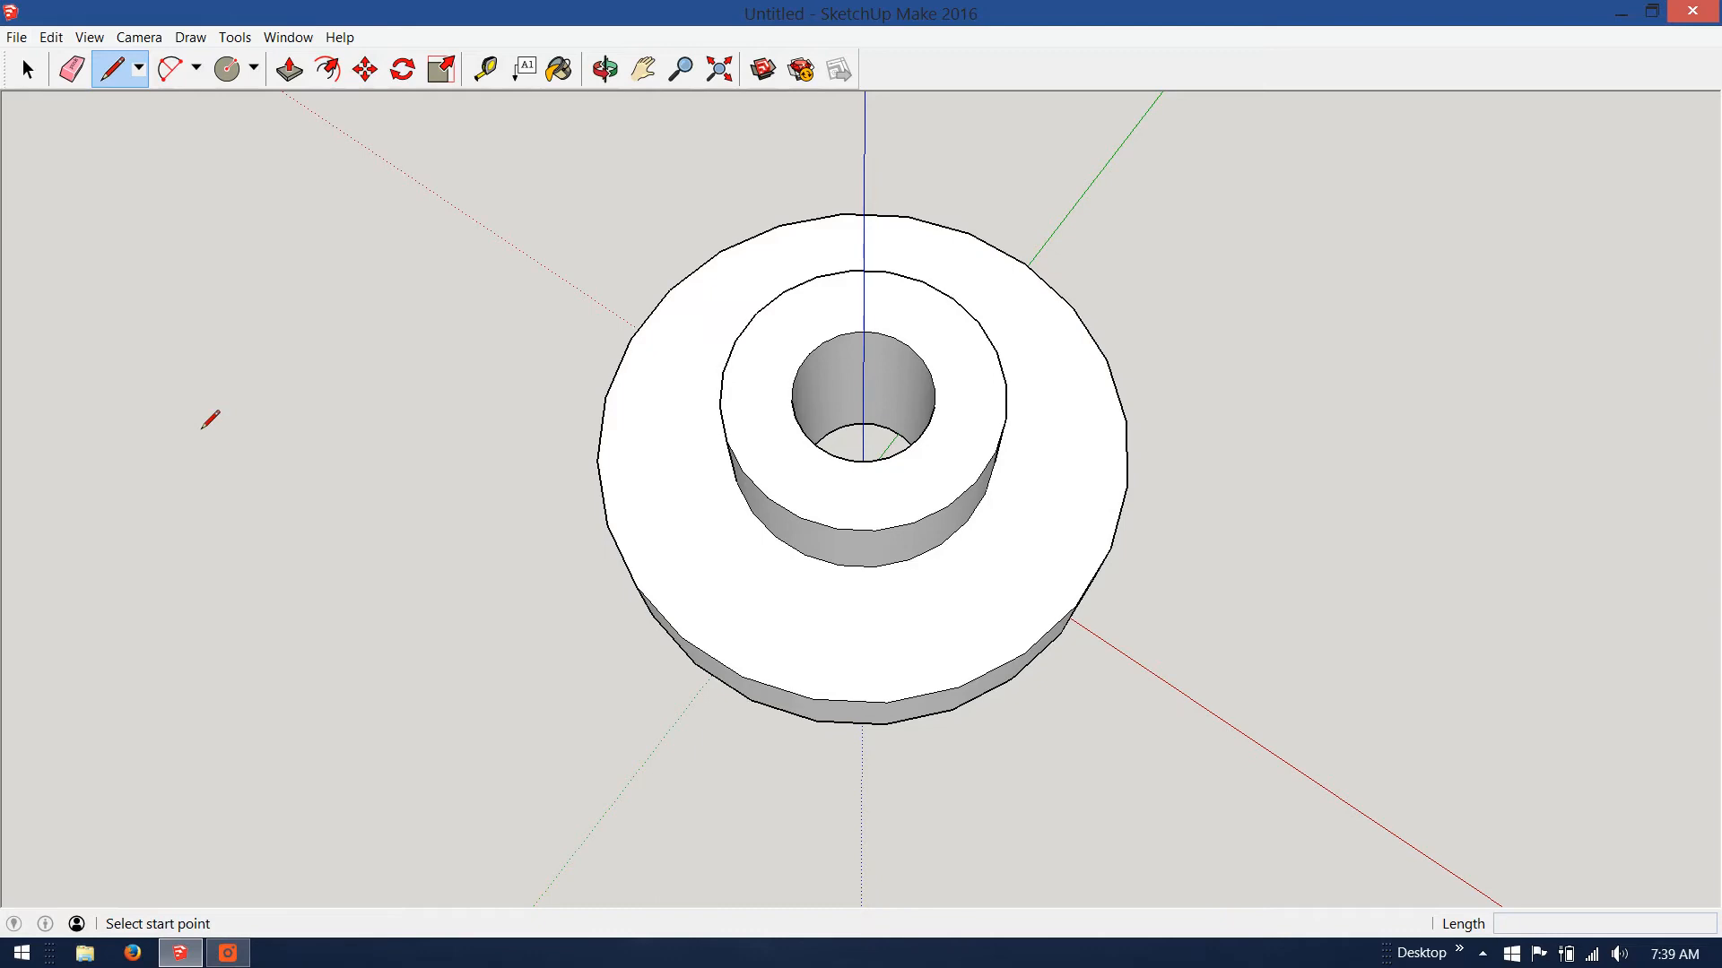
{"action": "left_click", "coordinate": [607, 72]}
{"action": "mouse_move", "coordinate": [445, 473]}
{"action": "left_mouse_down"}
{"action": "mouse_move", "coordinate": [449, 231]}
{"action": "mouse_move", "coordinate": [423, 495]}
{"action": "mouse_move", "coordinate": [427, 481]}
{"action": "mouse_move", "coordinate": [444, 325]}
{"action": "mouse_move", "coordinate": [392, 554]}
{"action": "left_mouse_up"}
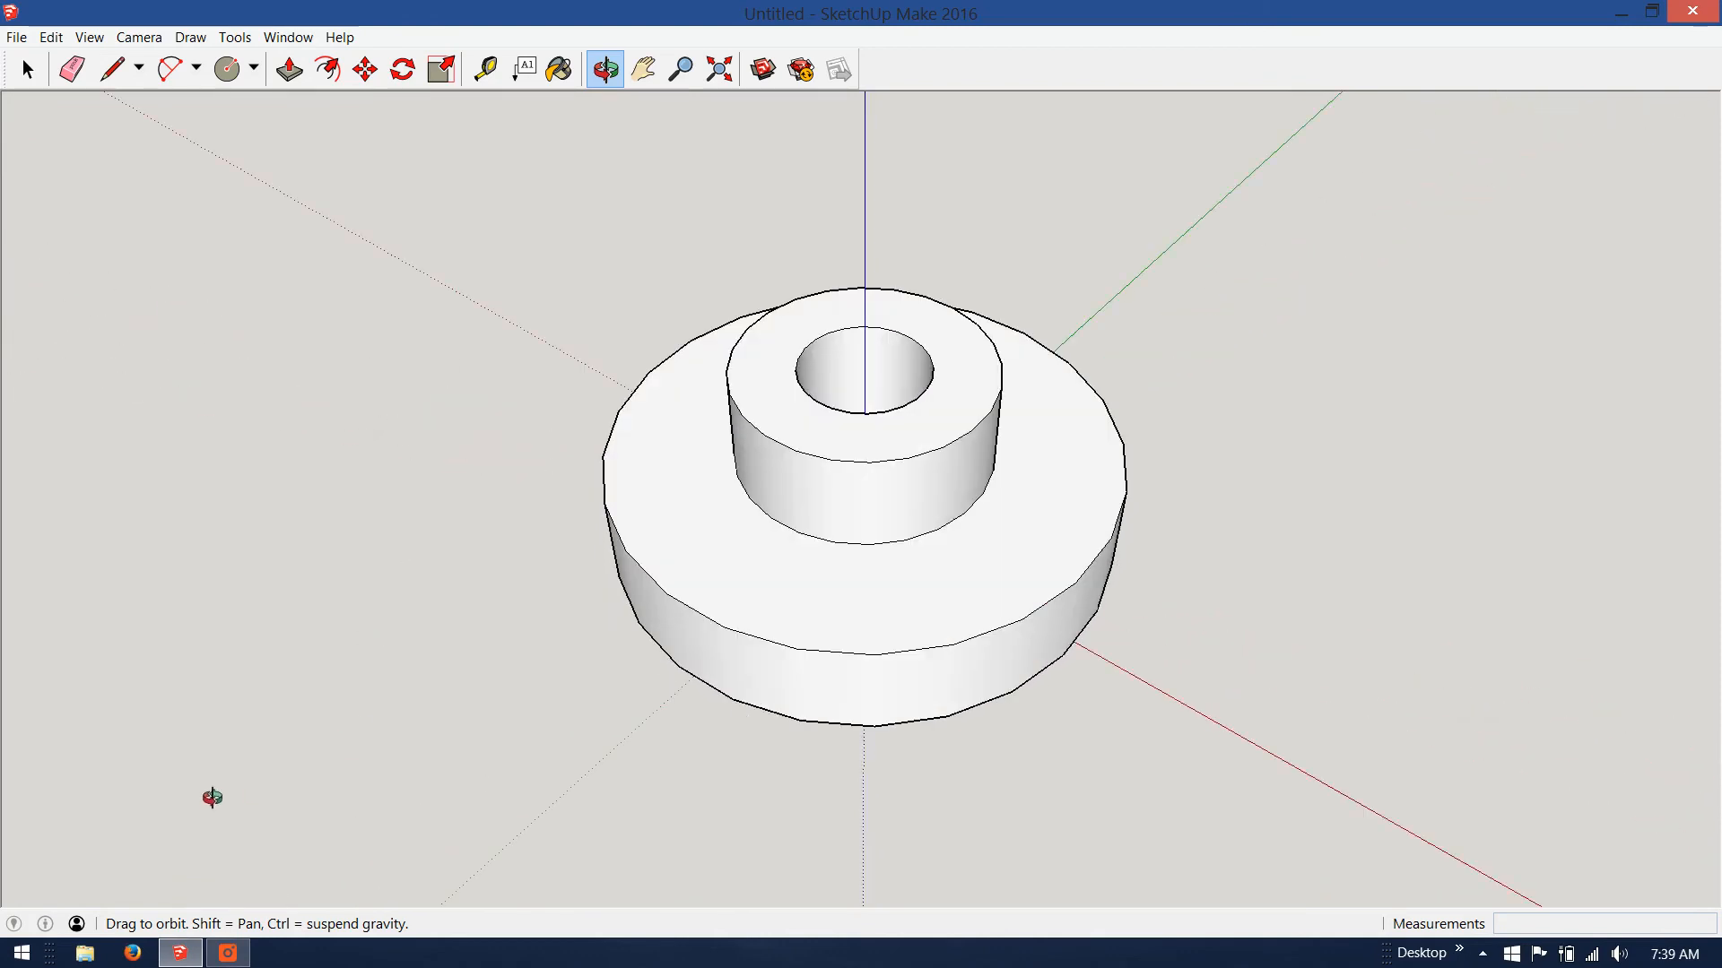